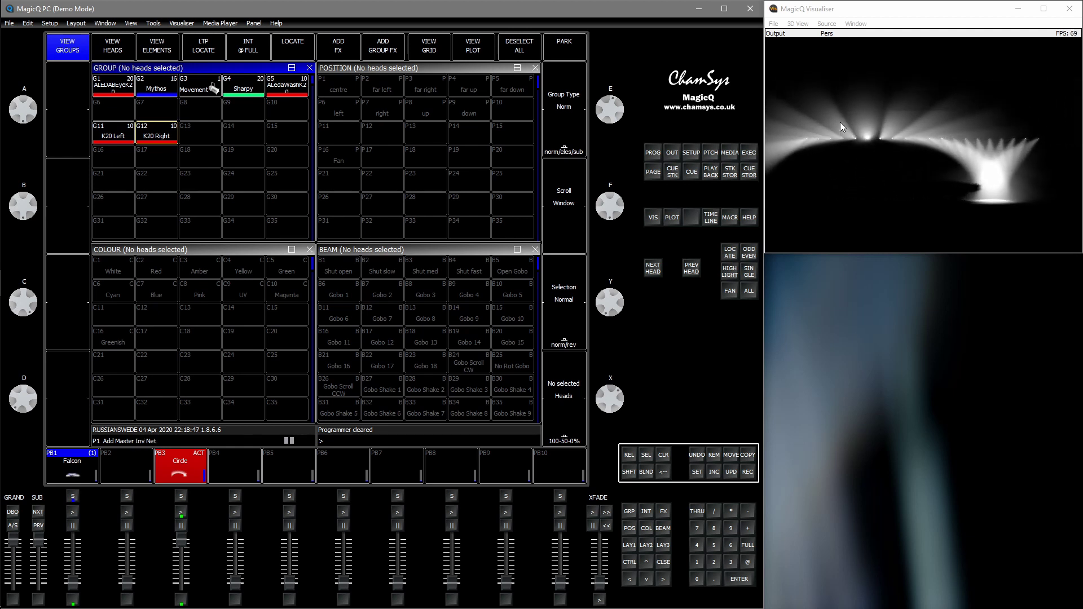
Step: Colour the K20 Left group yellow and the K20 Right group blue, and clear the programmer
click(133, 136)
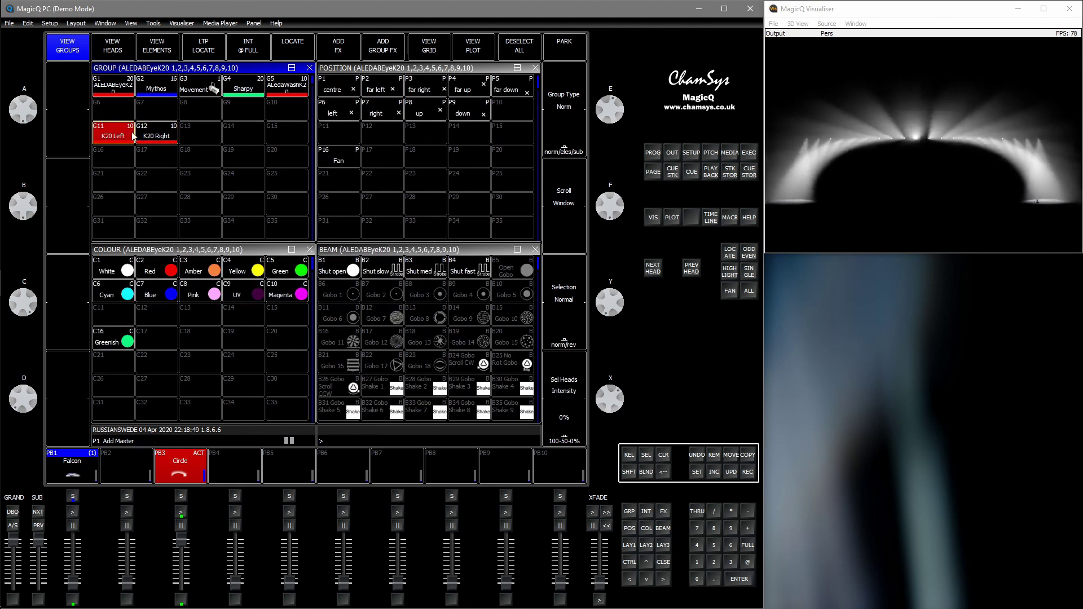
click(237, 268)
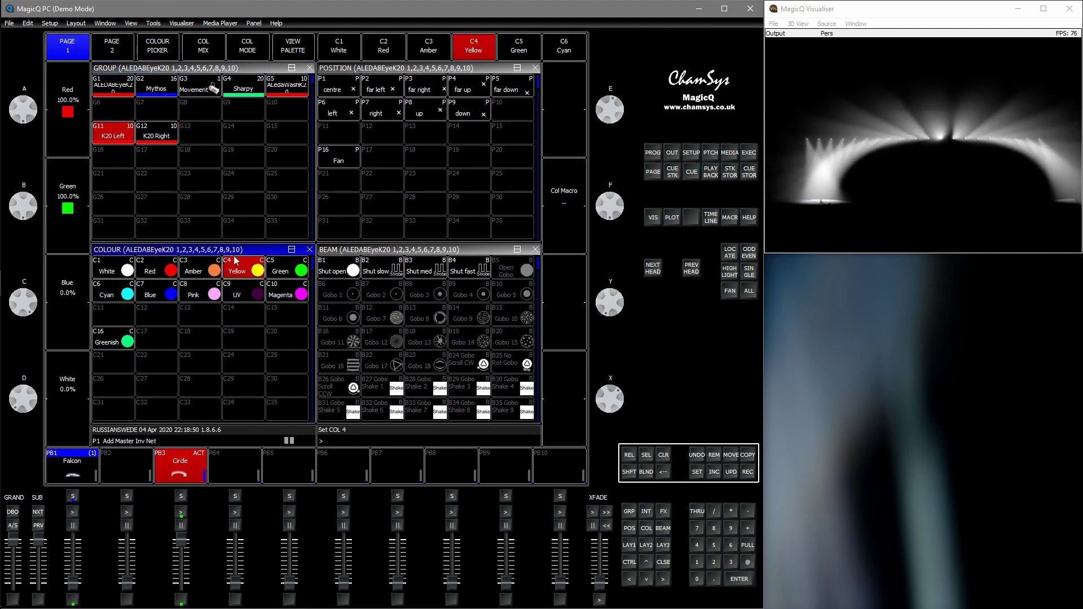
click(158, 137)
click(150, 293)
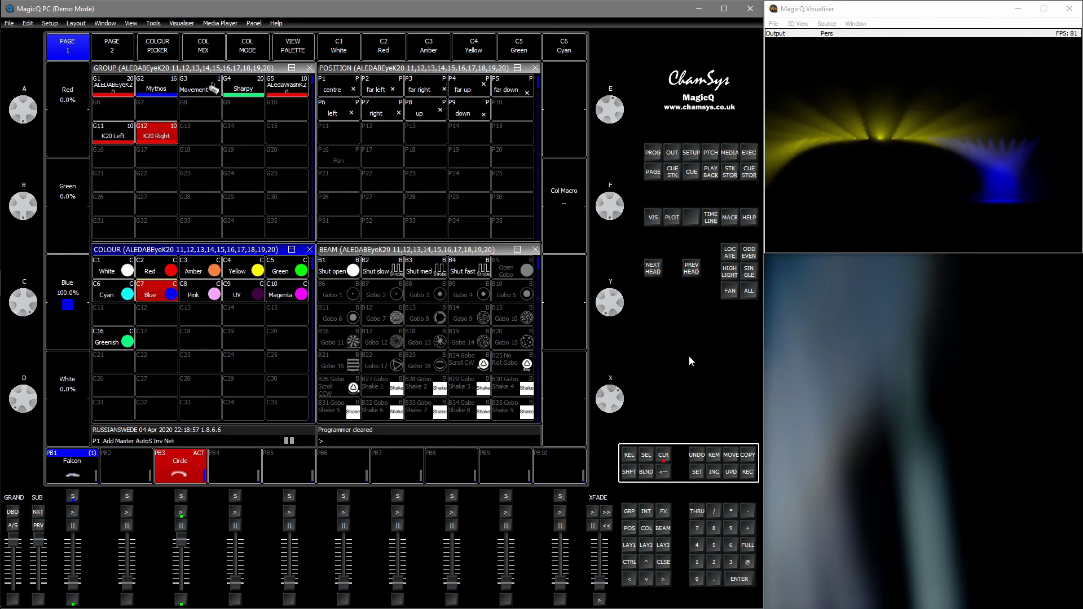
key(ctrl+BackSpace)
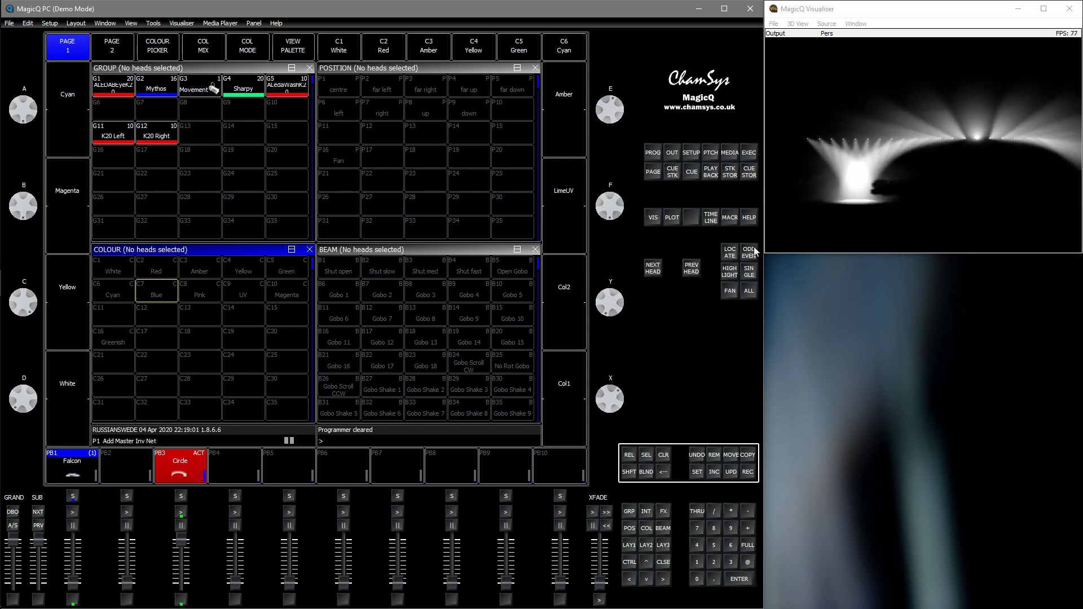
Step: Release the Circle playback on PB3, include its cue in the programmer and show its FX
click(220, 71)
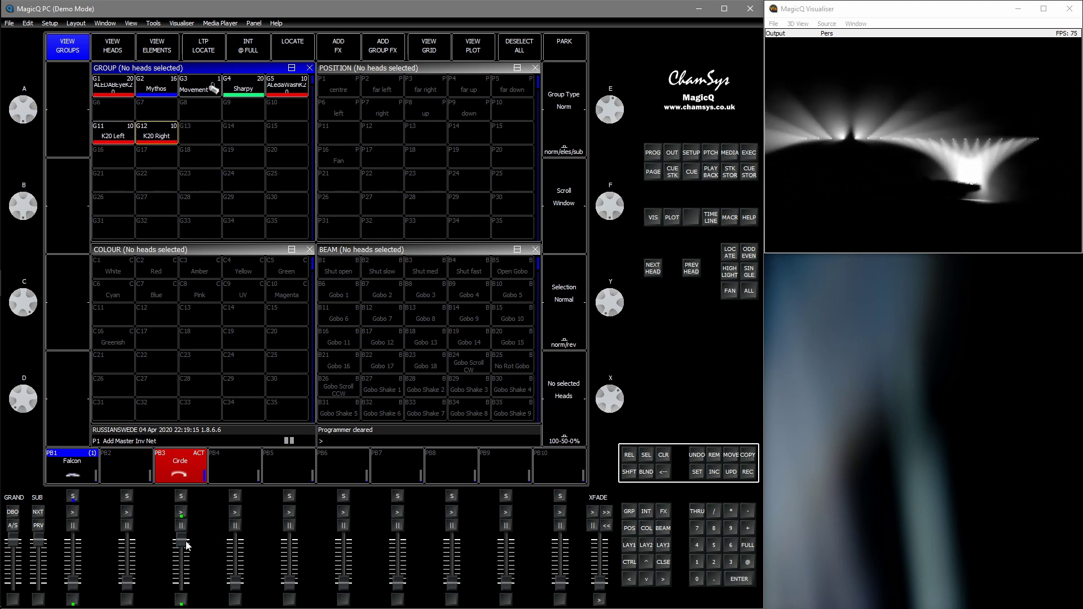
drag(187, 541, 190, 601)
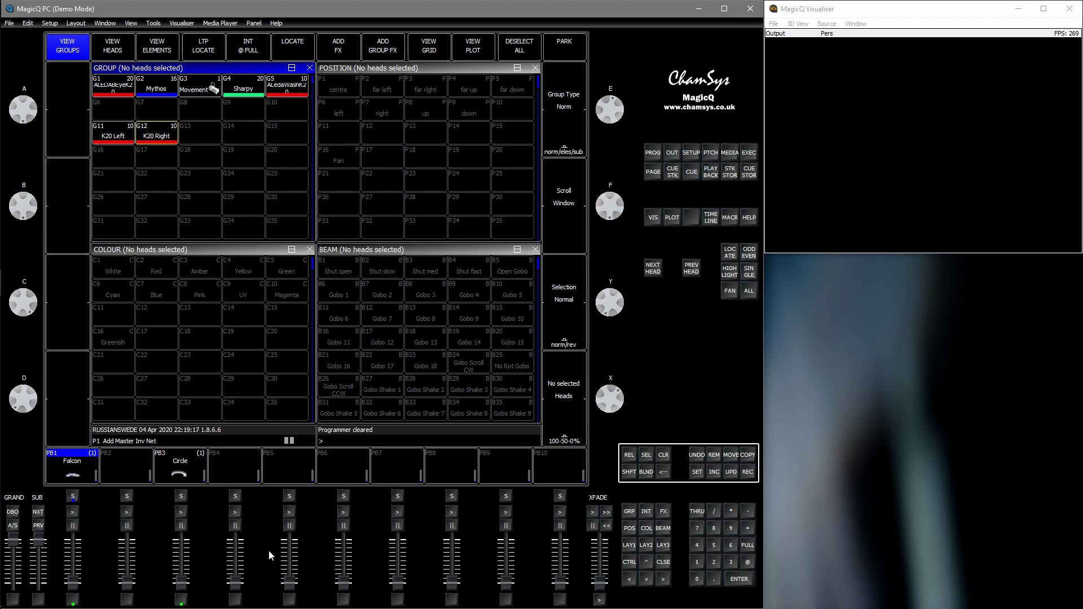
click(715, 472)
click(183, 497)
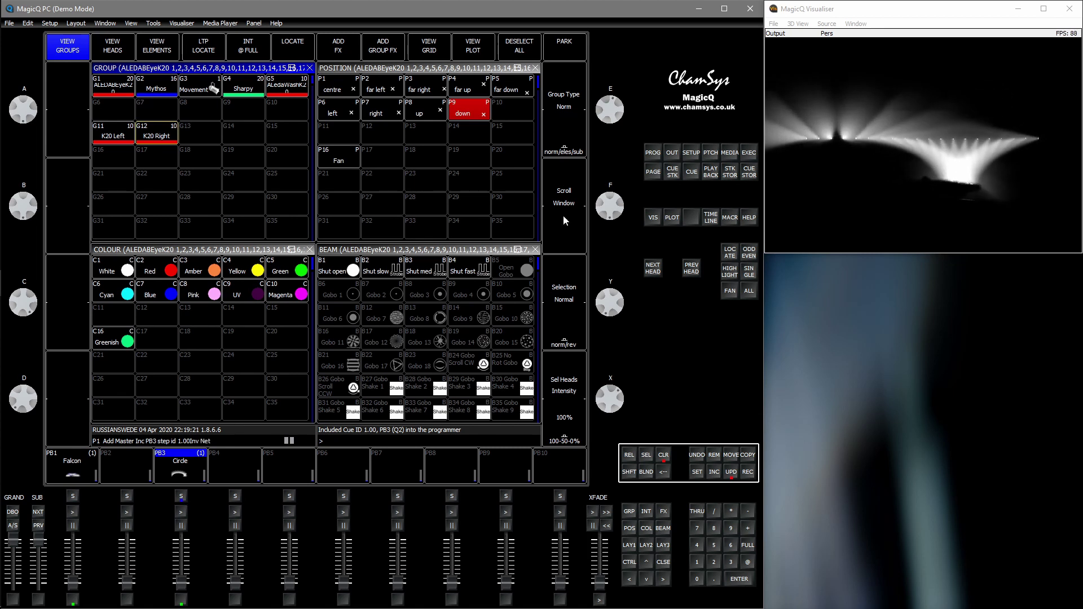
click(652, 152)
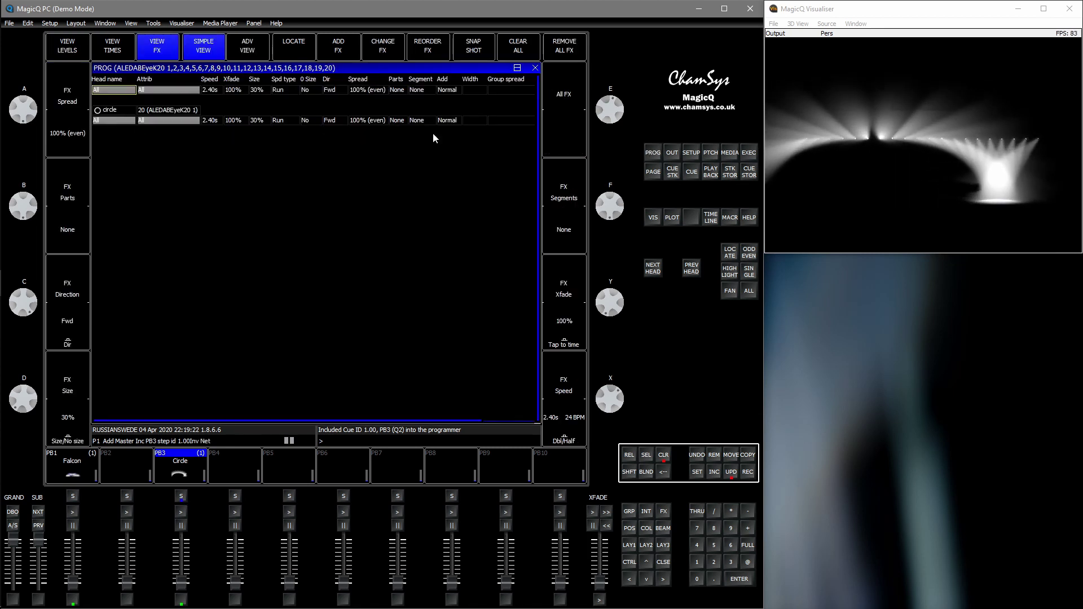
Step: Select the K20 Right group and split the circle FX so these heads have their own circle FX
click(127, 111)
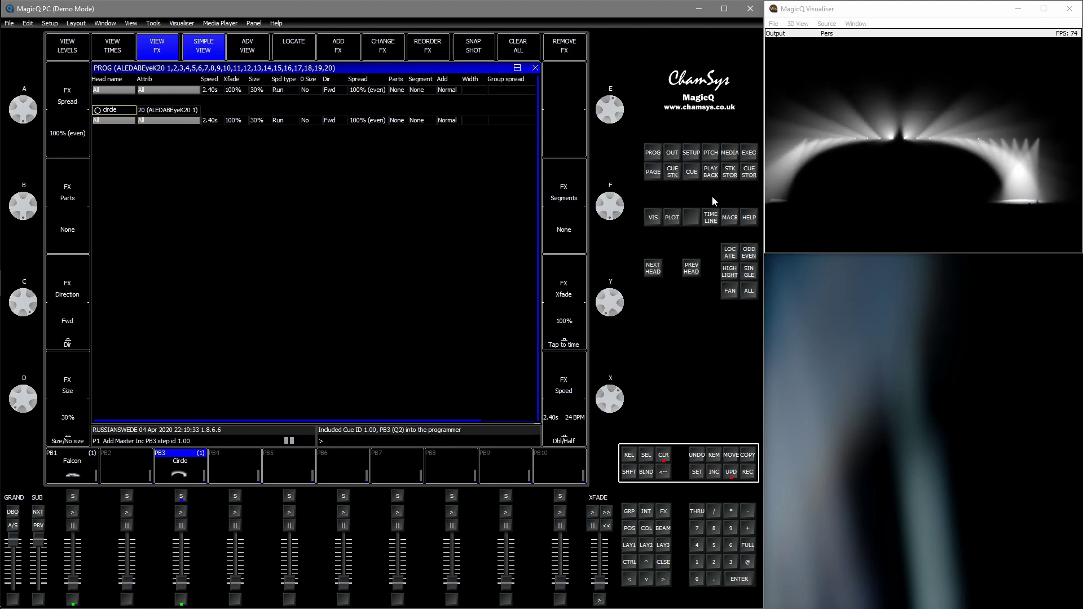
click(630, 512)
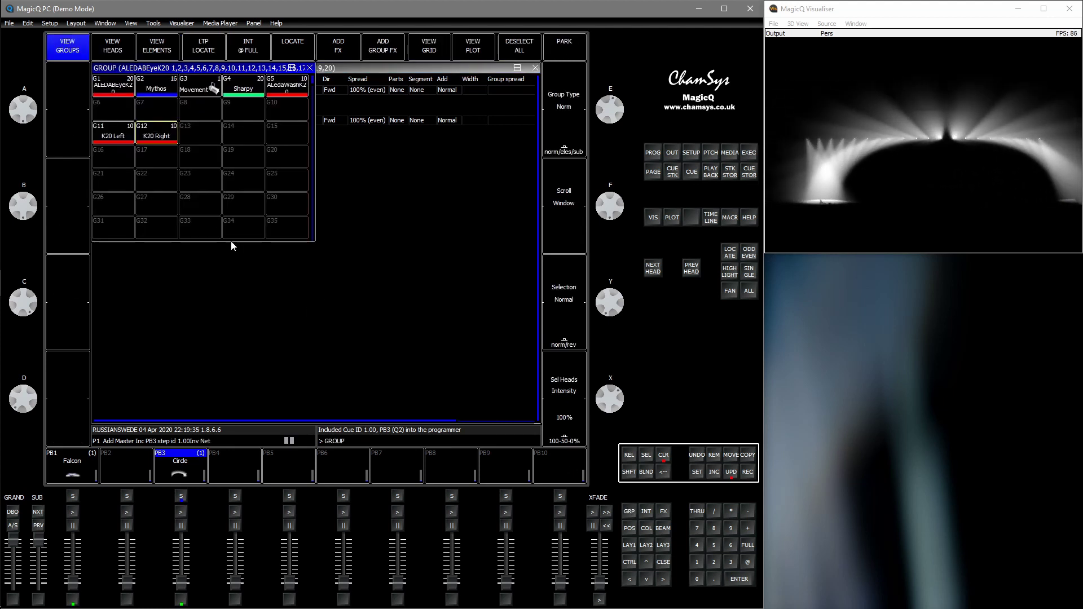
click(160, 138)
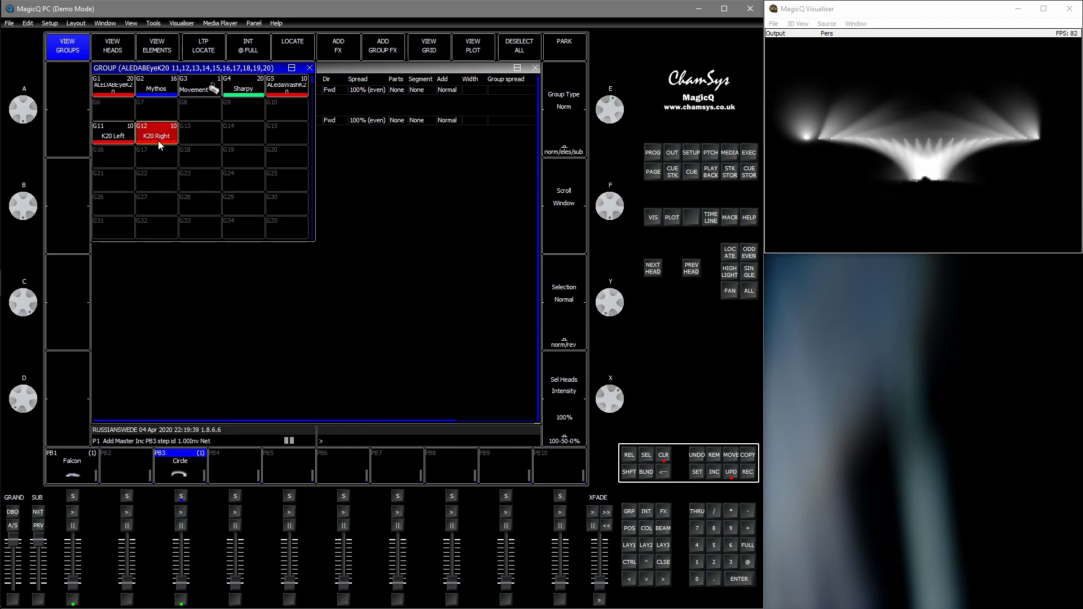
click(374, 69)
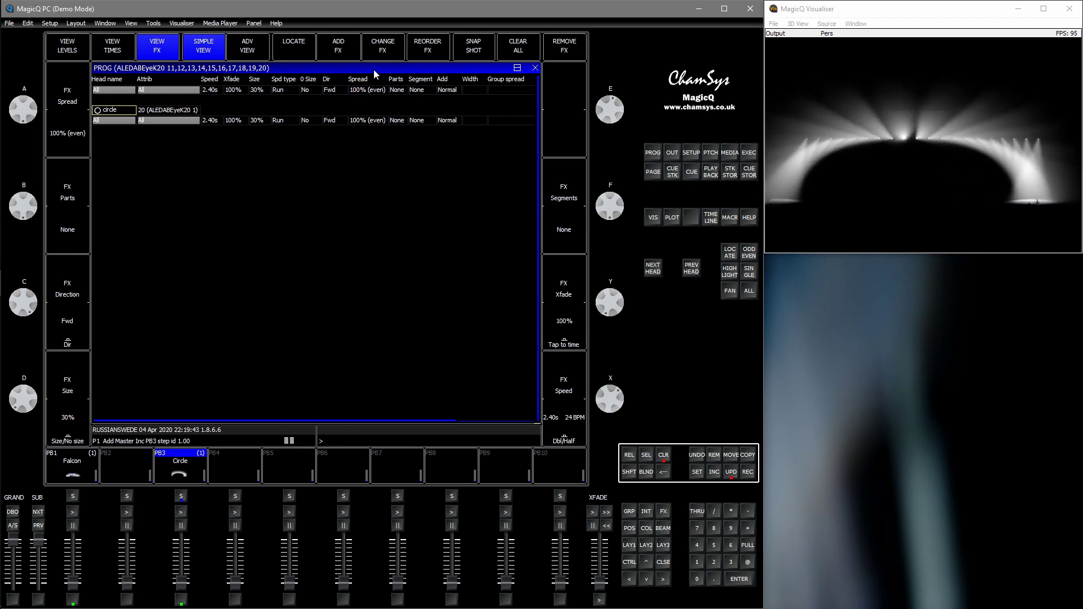
key(shift)
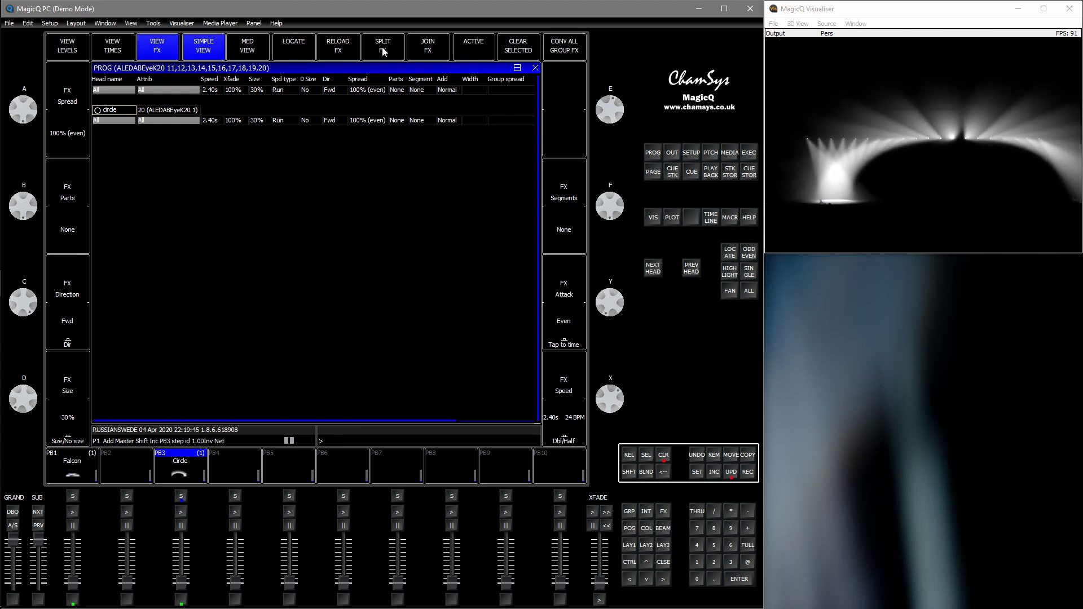
click(384, 50)
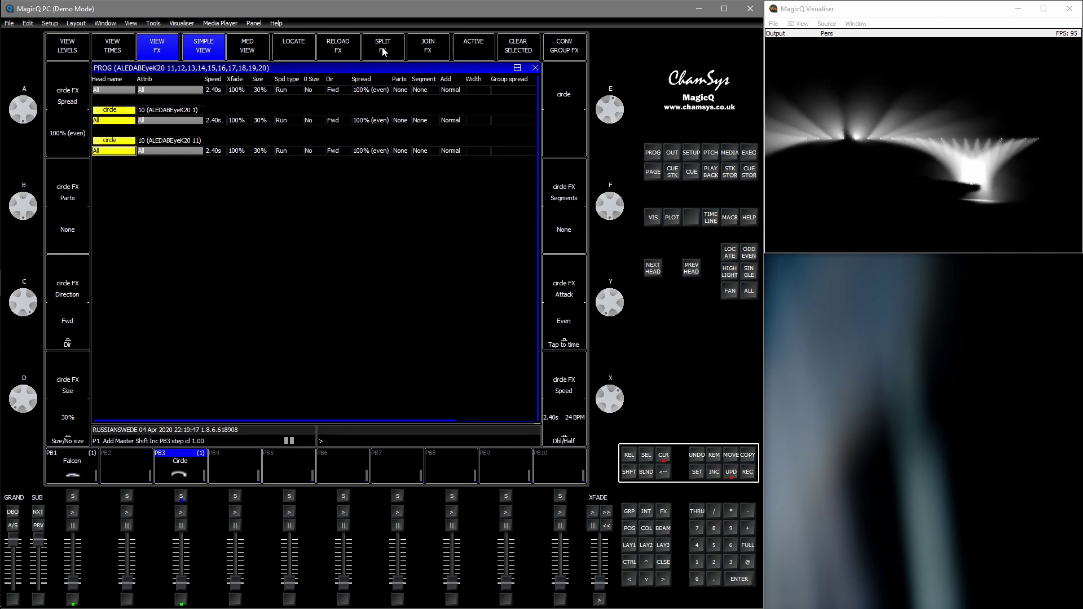
Step: Toggle the zero-size option of the K20 Right circle FX on and back off
click(117, 112)
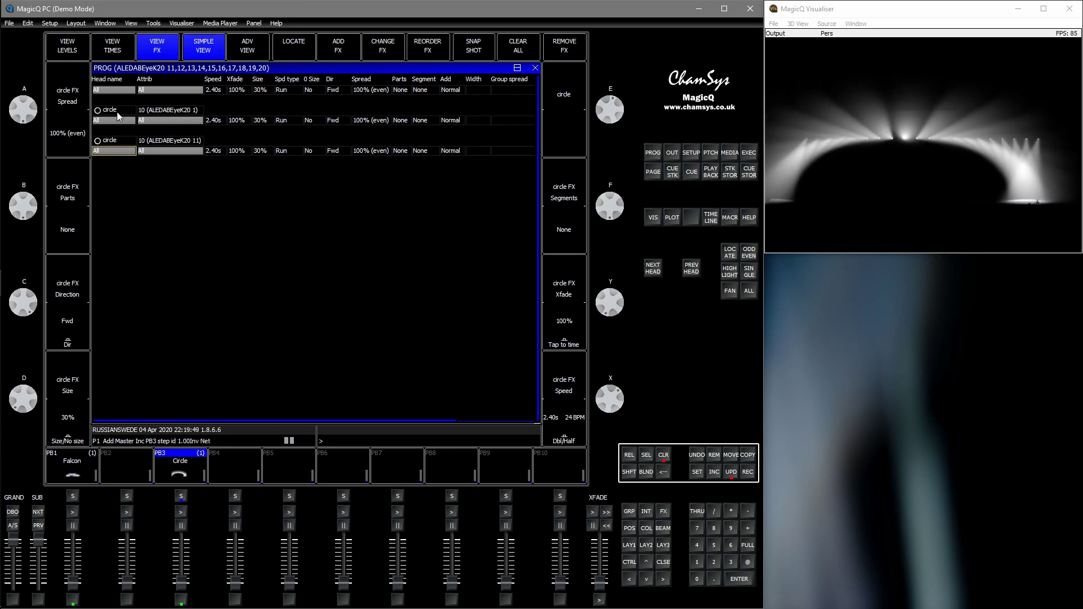
click(117, 144)
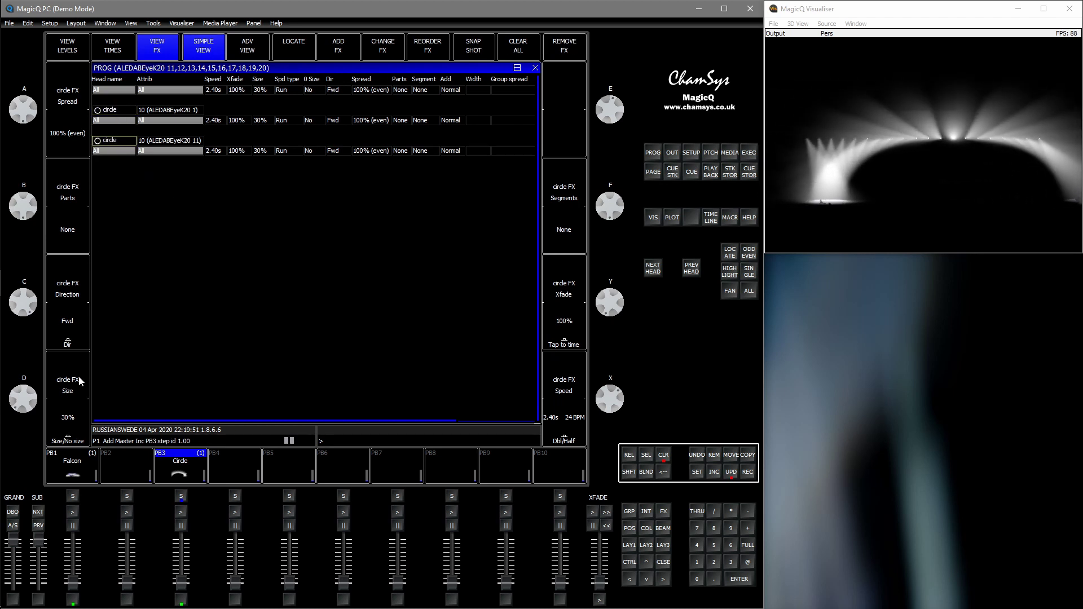
click(71, 423)
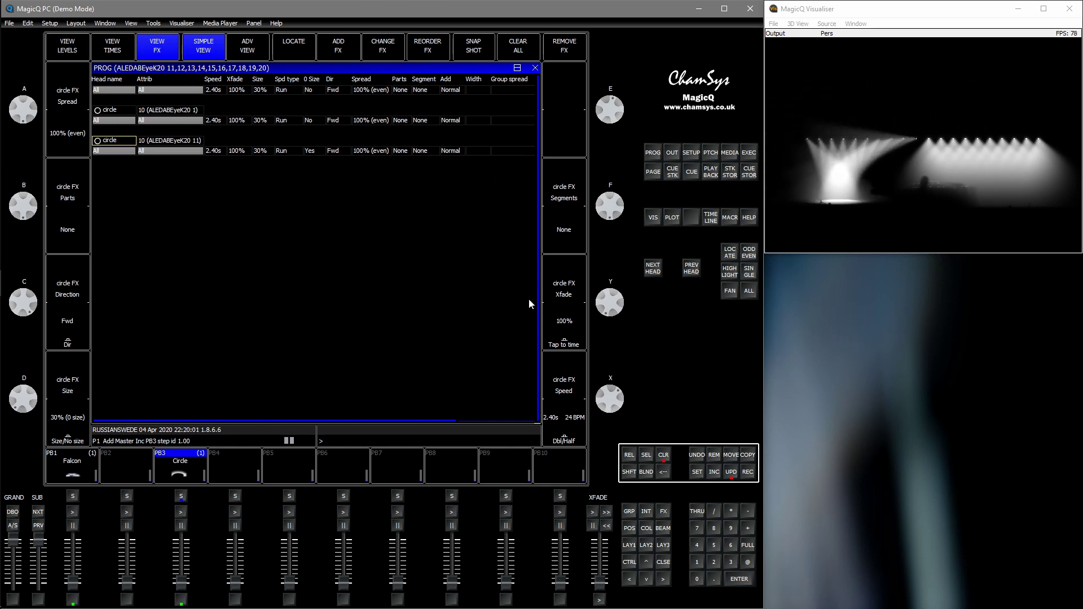
click(66, 430)
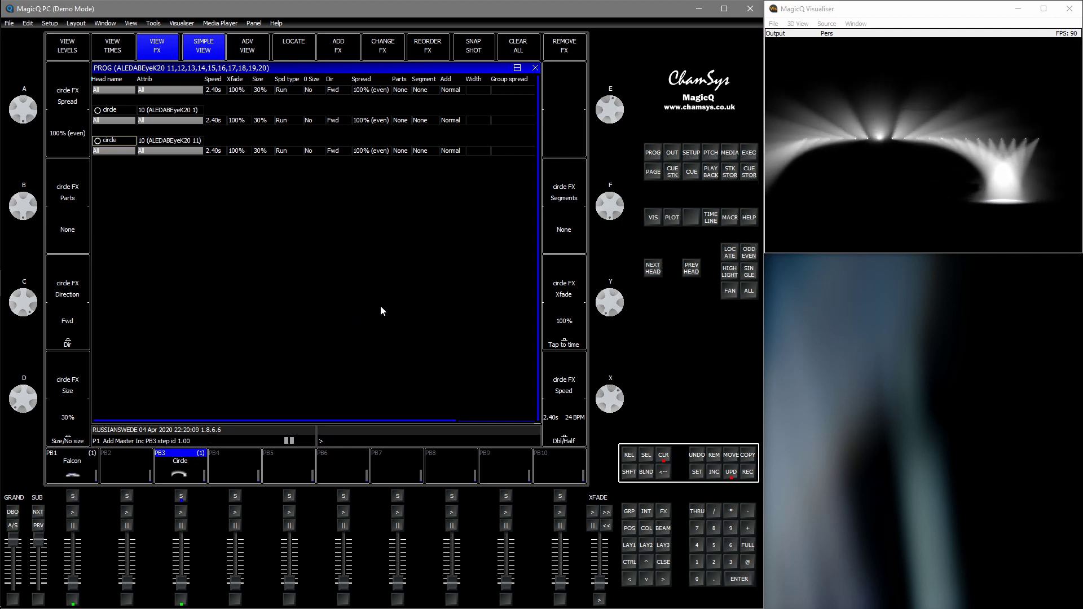
Step: Remove the circle FX from the K20 Right heads and clear these selected heads from the programmer
click(714, 455)
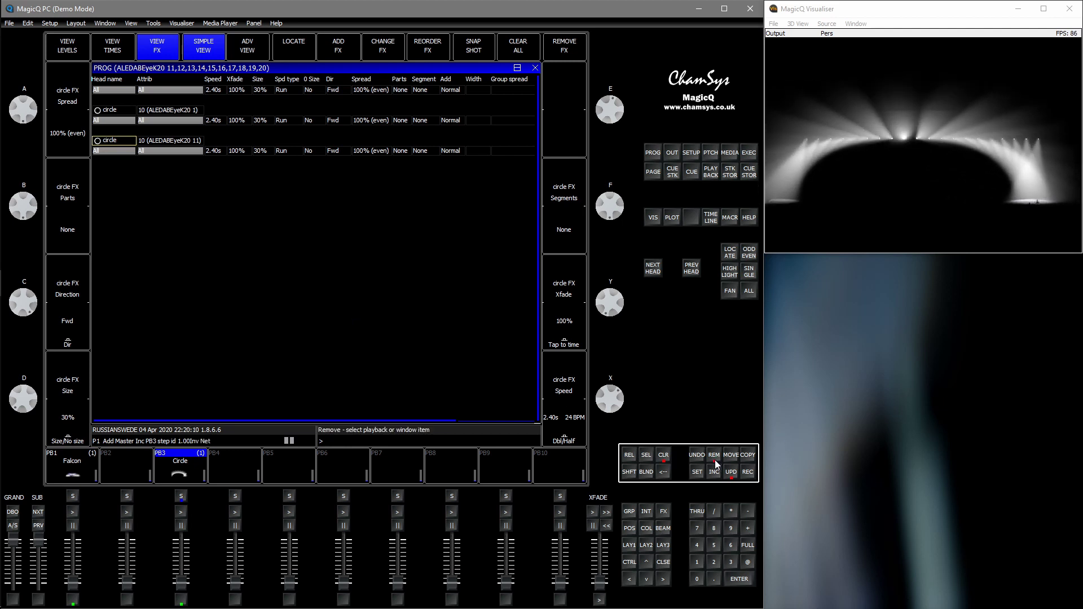
click(117, 141)
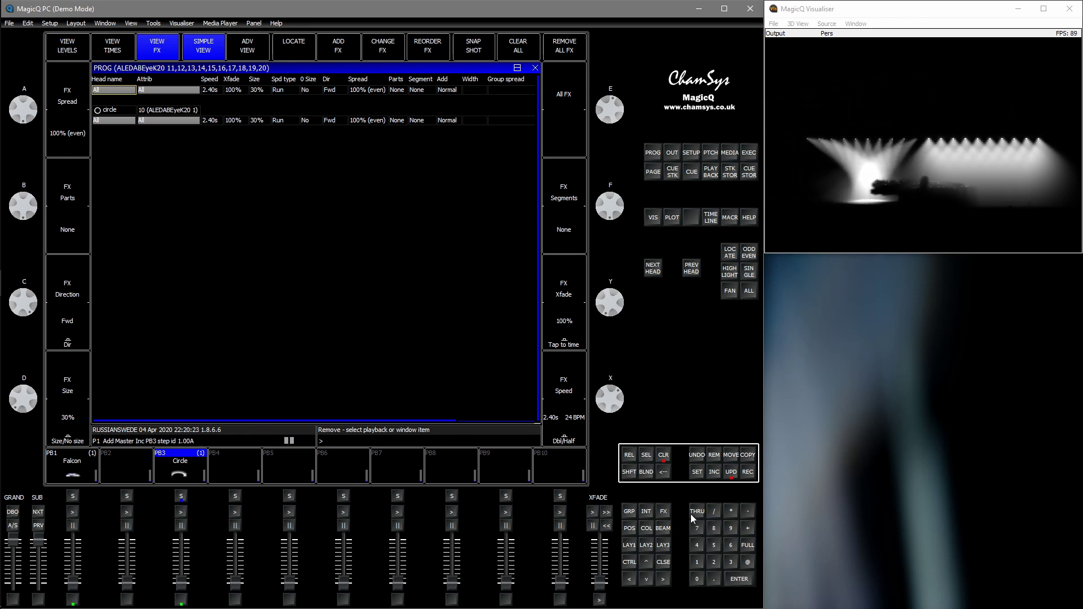
key(shift)
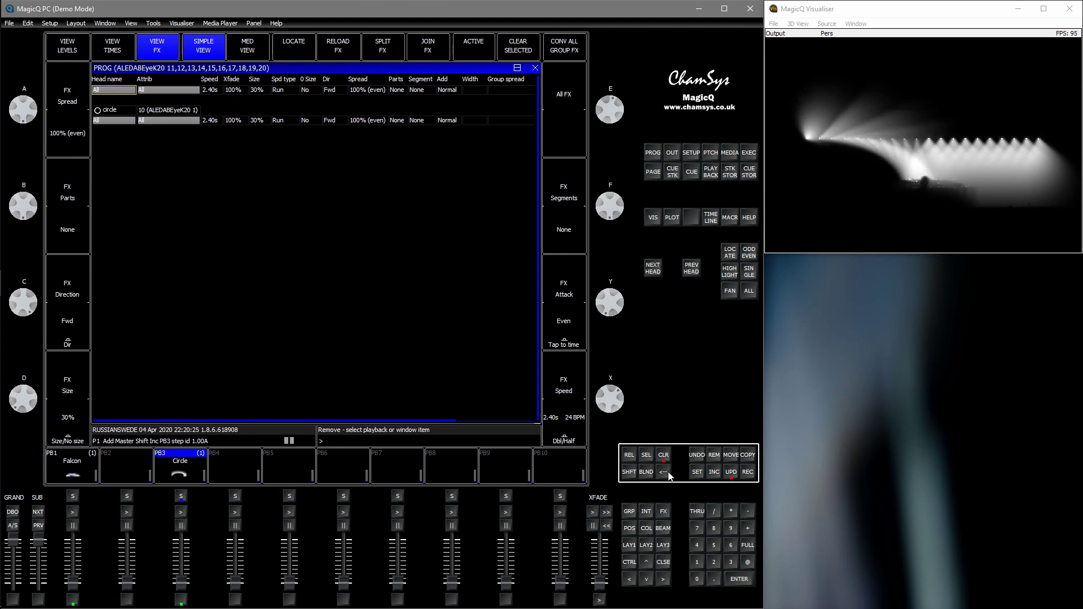
click(666, 473)
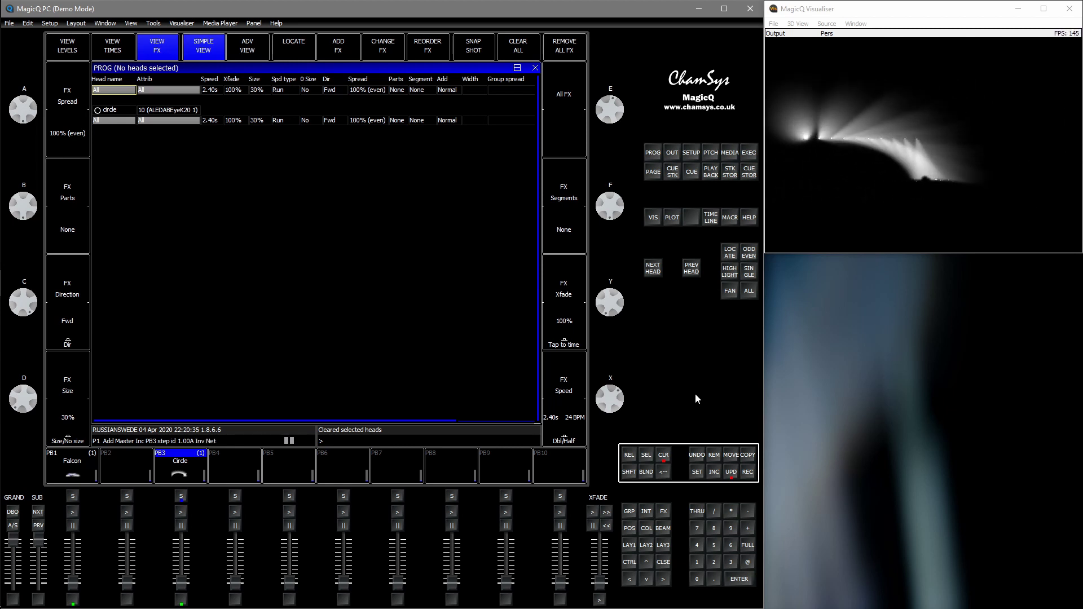
Step: Update the Circle cue on PB3, clear the programmer, and run the playback briefly to check it
click(734, 473)
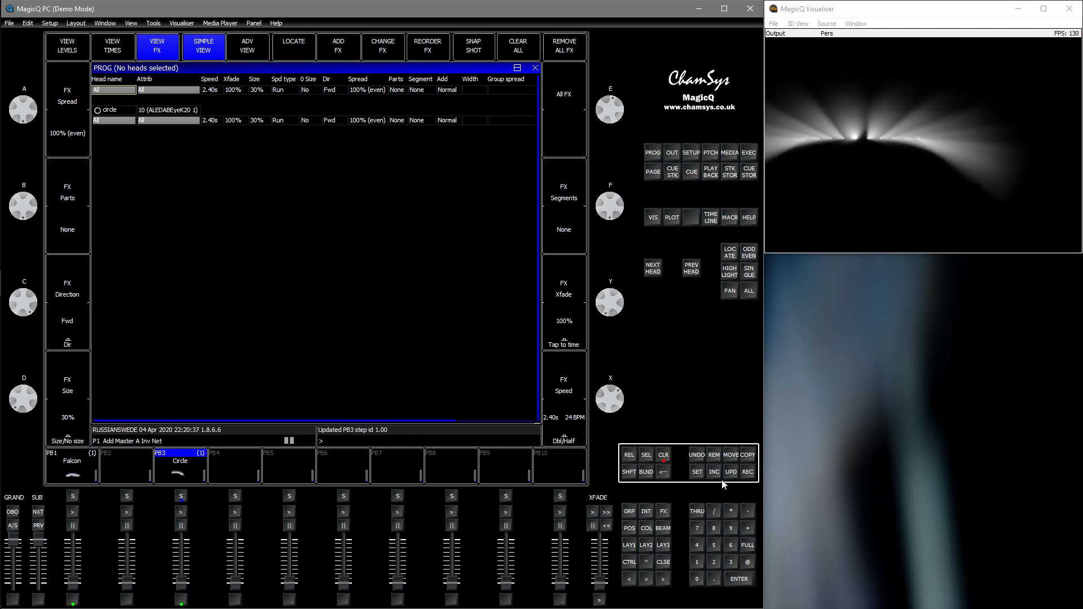
click(664, 454)
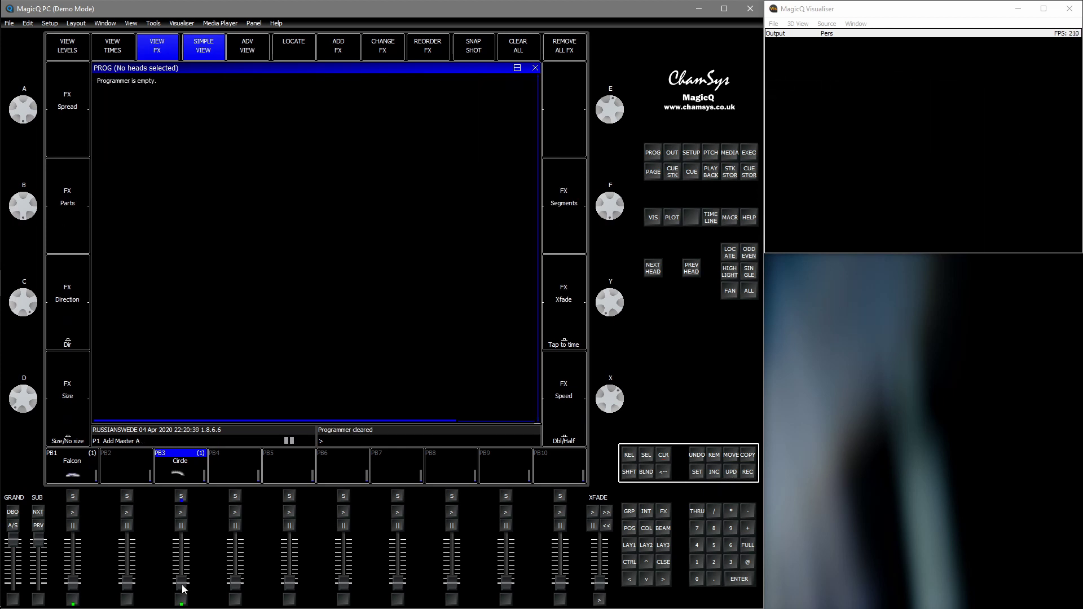
drag(184, 586, 185, 511)
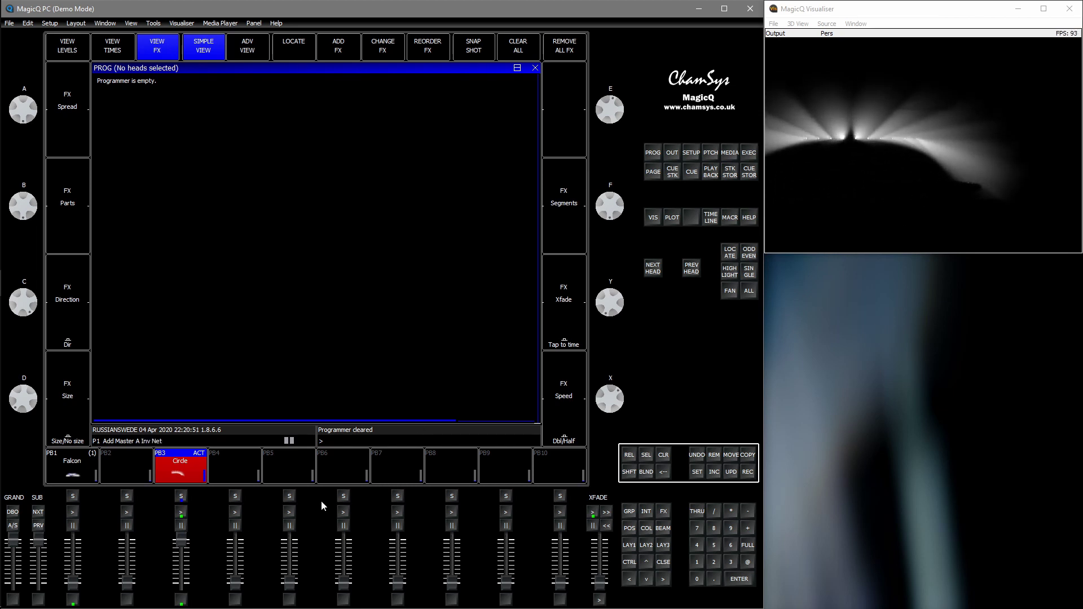
drag(181, 541, 180, 583)
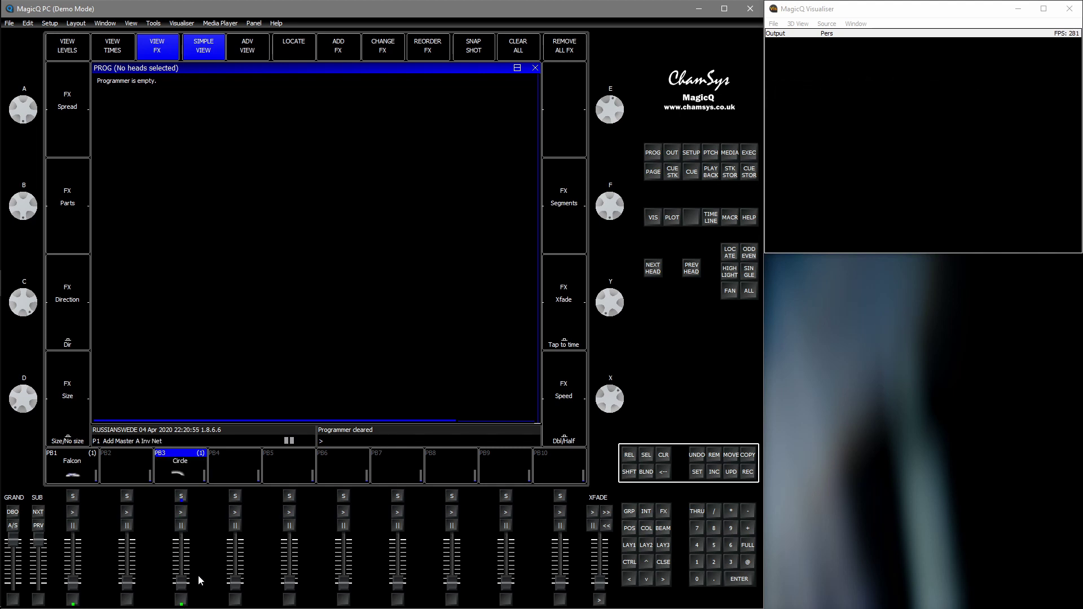
Step: Include the Circle cue again, set the circle FX spread to 100%, update PB3 and clear the programmer
key(ctrl+i)
click(181, 499)
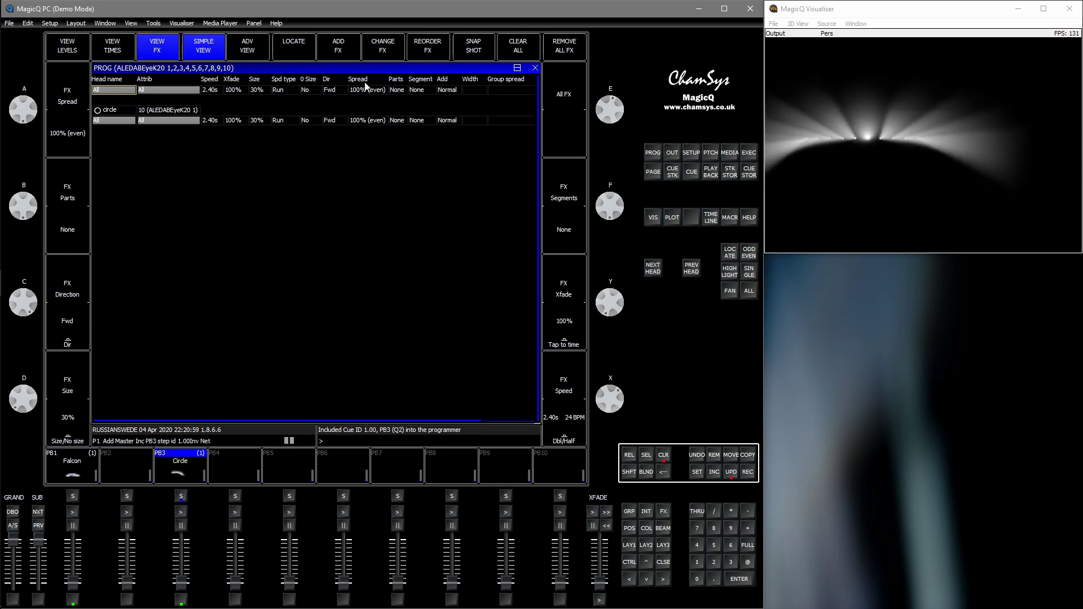
click(367, 120)
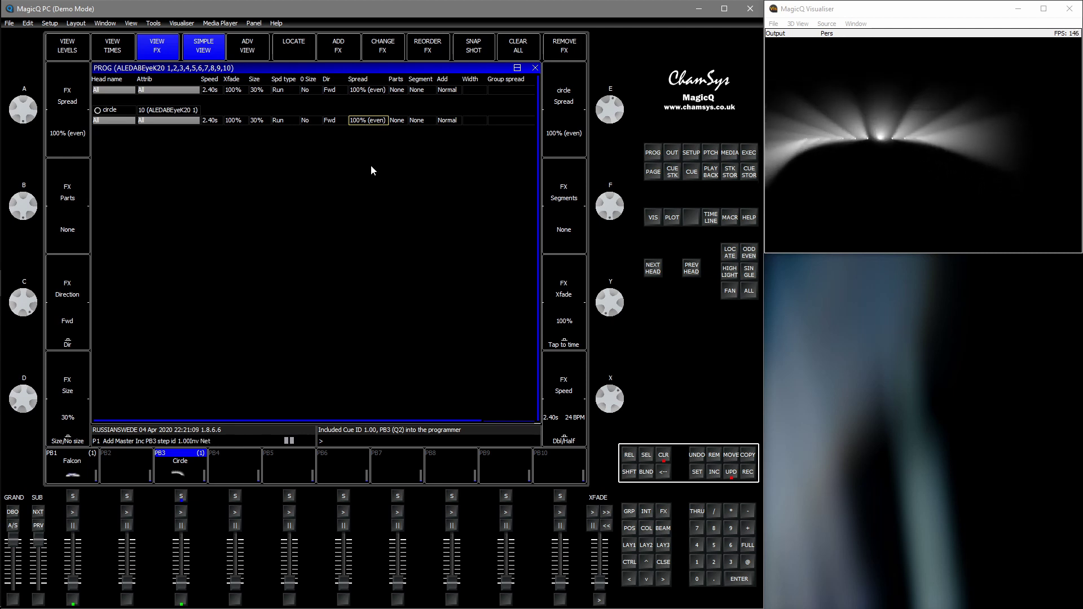
text(100)
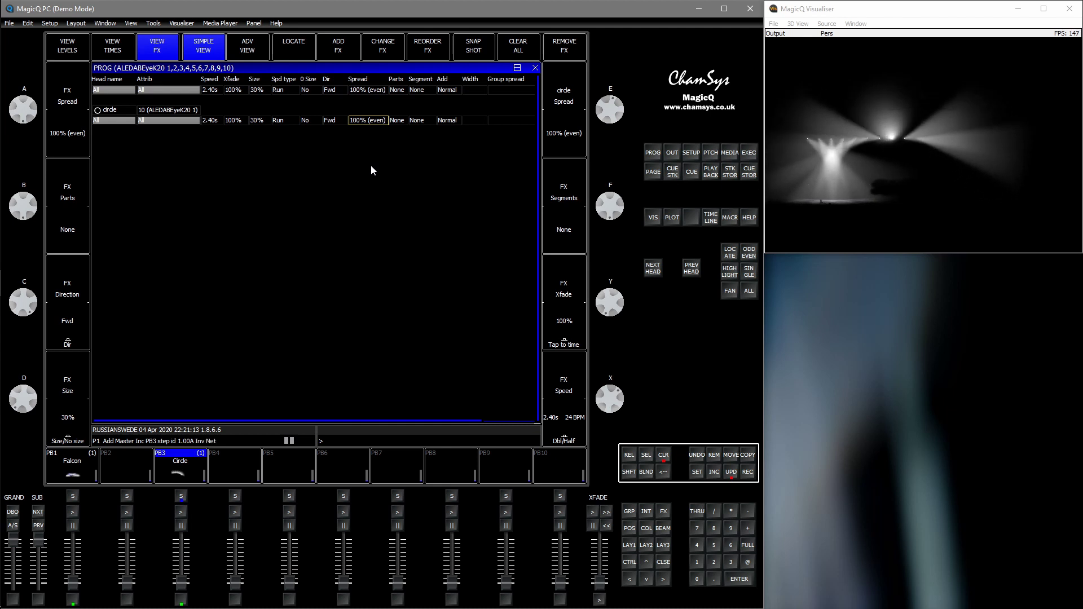
key(Return)
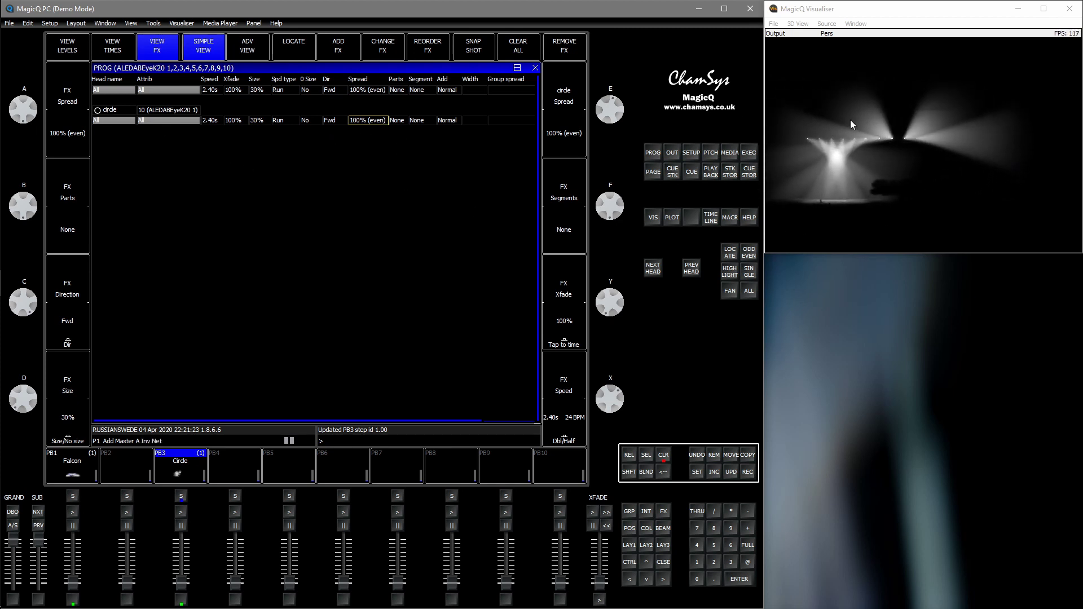
key(ctrl+BackSpace)
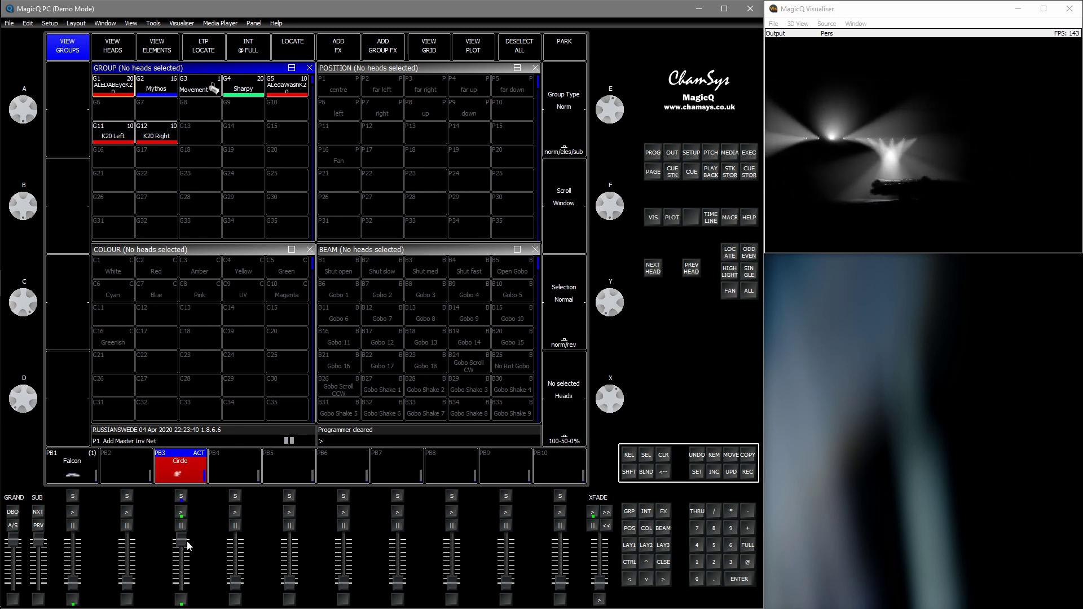
Step: Release the Circle playback on PB3 and include its cue in the programmer for editing
drag(188, 545, 209, 583)
key(i)
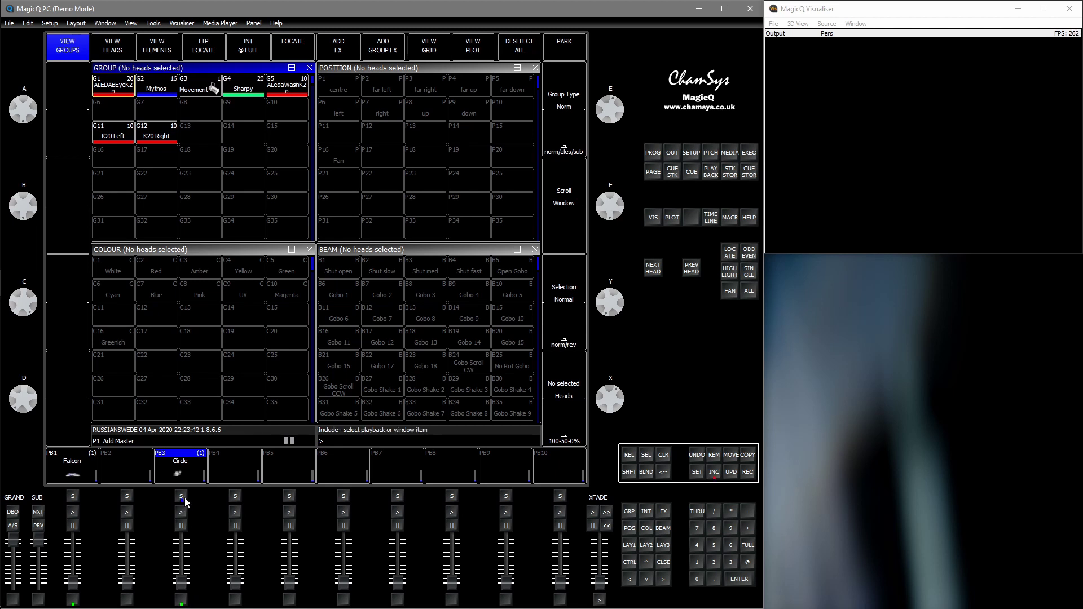
click(184, 498)
click(653, 153)
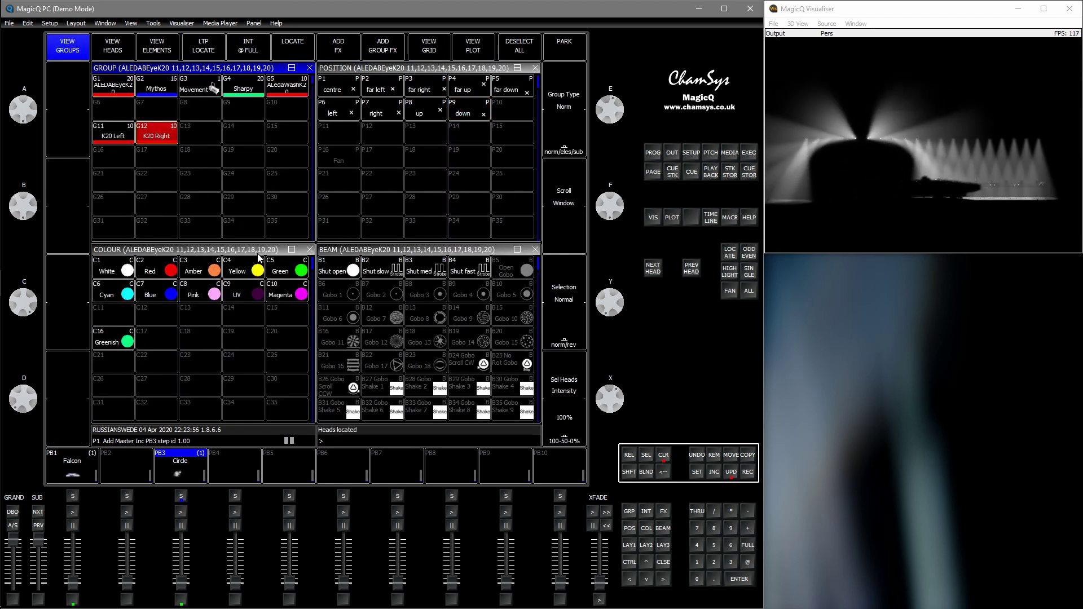
Step: Apply the down position palette to the K20 Right heads
click(437, 114)
click(460, 115)
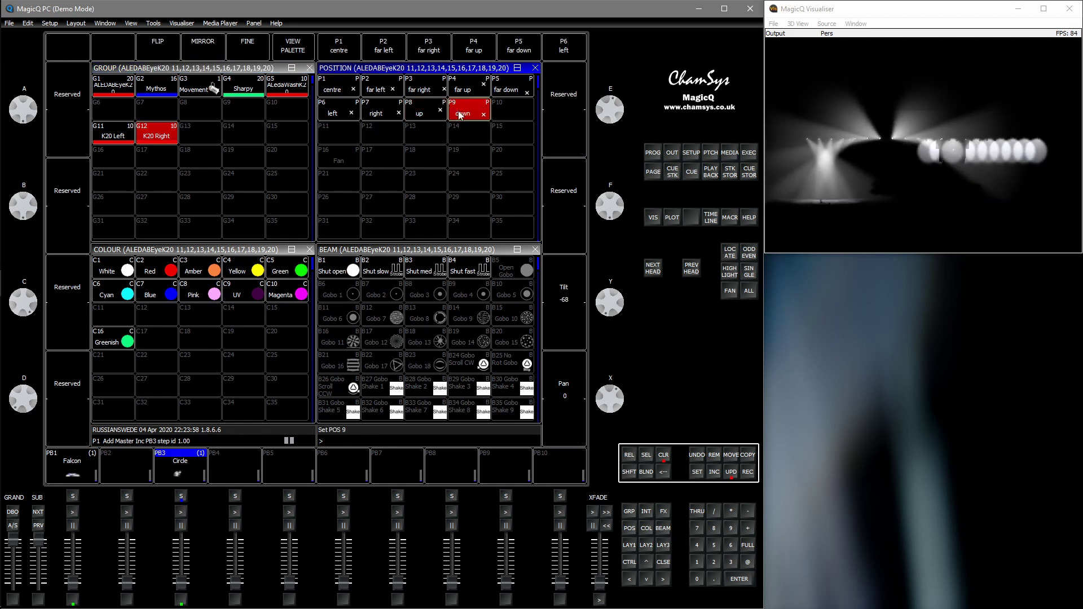
click(262, 81)
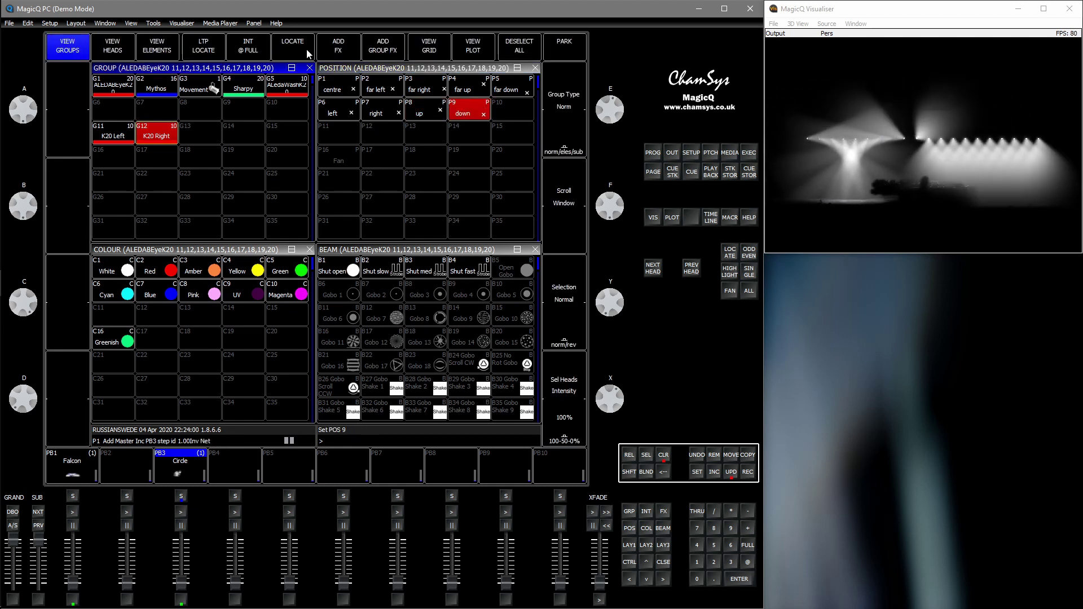
Step: Add a circle FX to the K20 Right heads and join it with the existing circle FX in the programmer
click(337, 50)
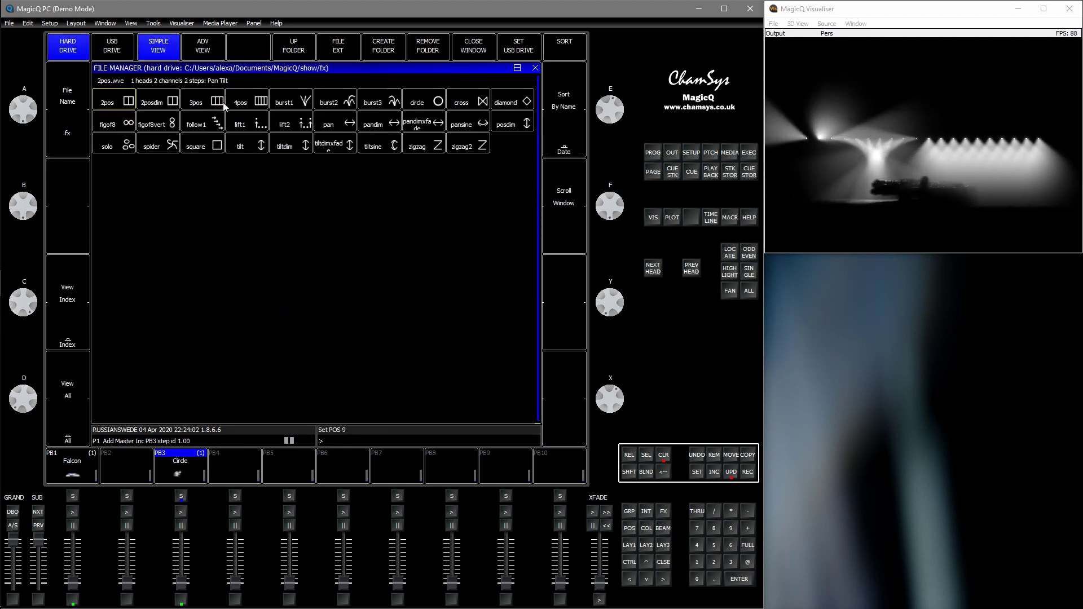
click(425, 102)
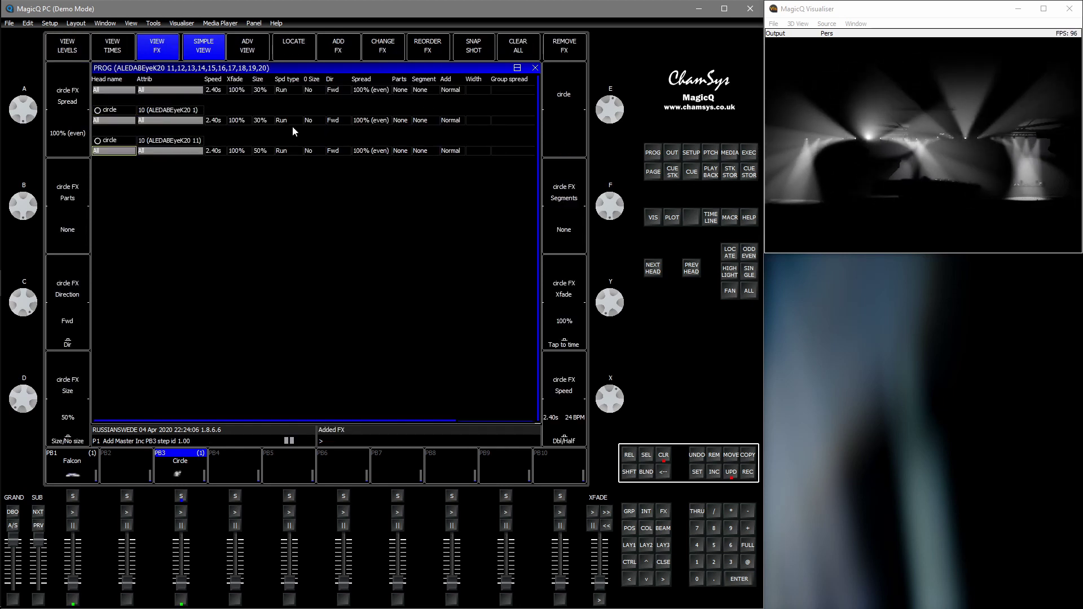
key(shift)
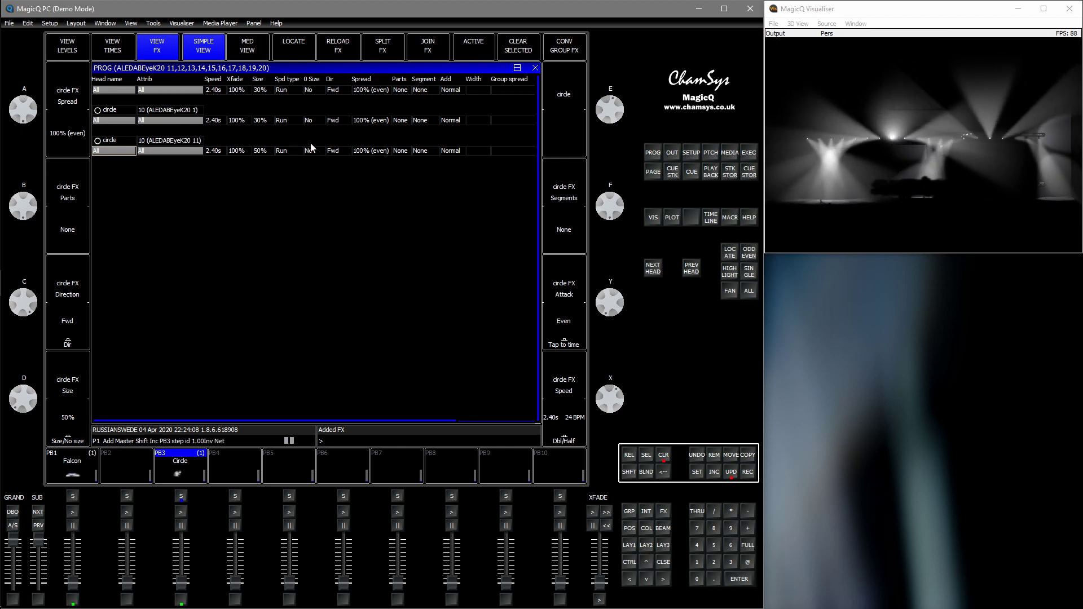
click(427, 54)
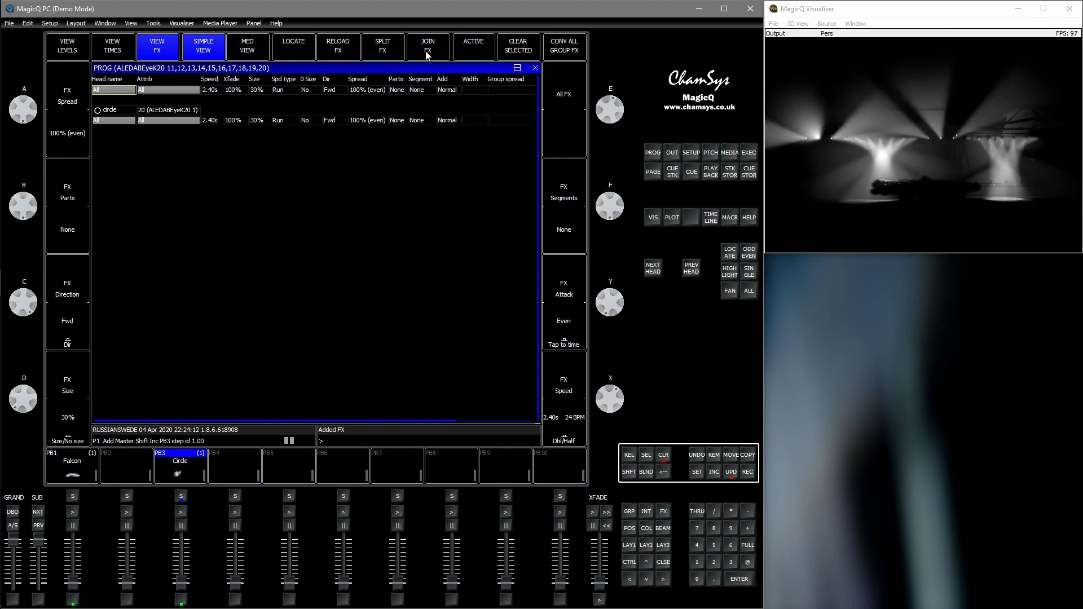
key(shift)
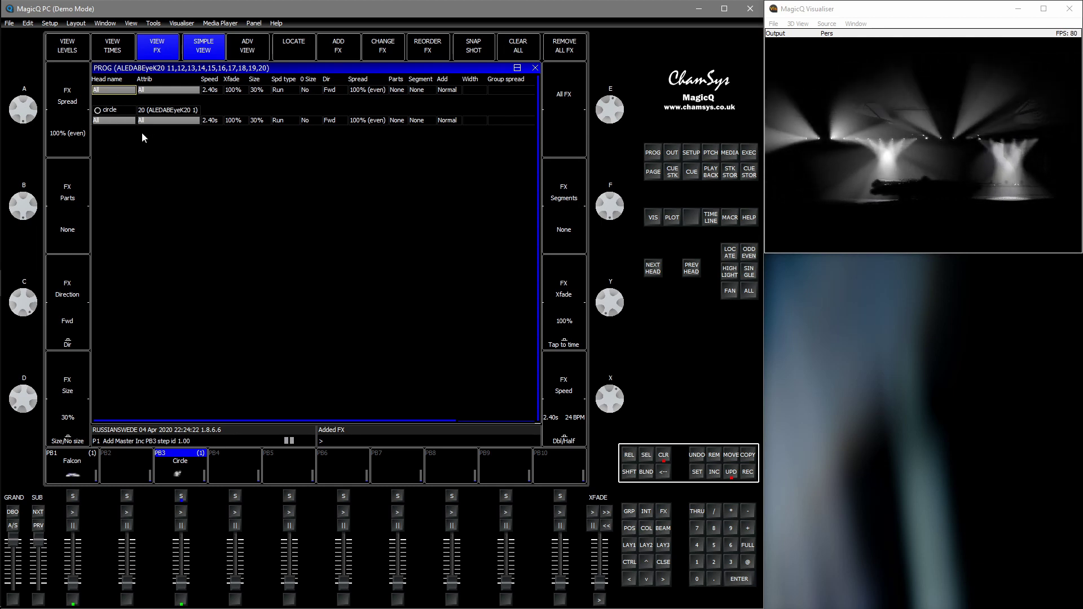
Step: Check the per-head pan and tilt sizes of the joined circle FX in the advanced view, then return to the simple view
click(249, 52)
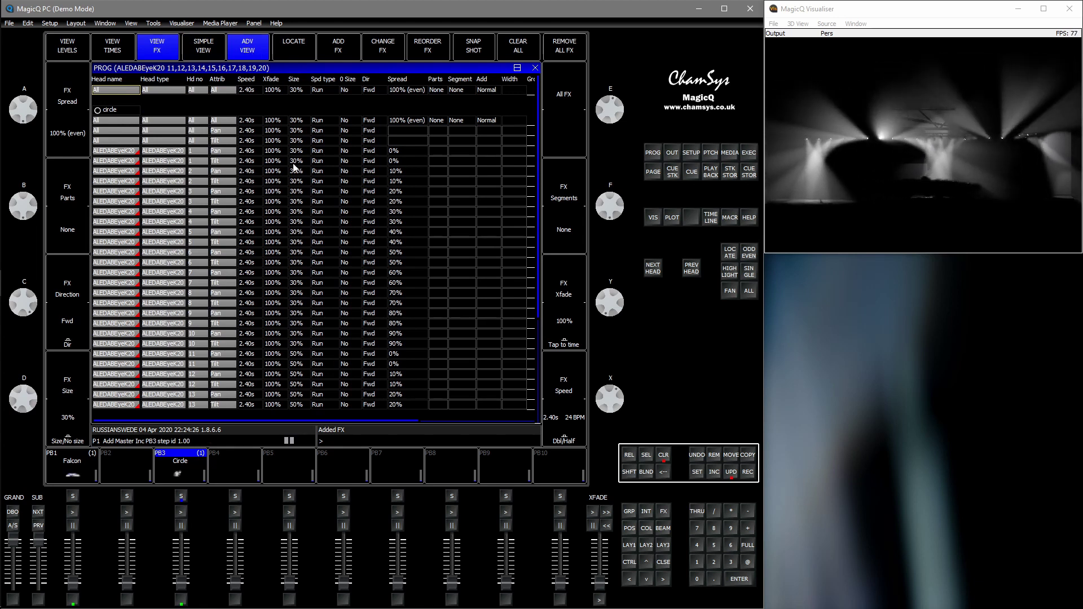
drag(294, 162, 299, 308)
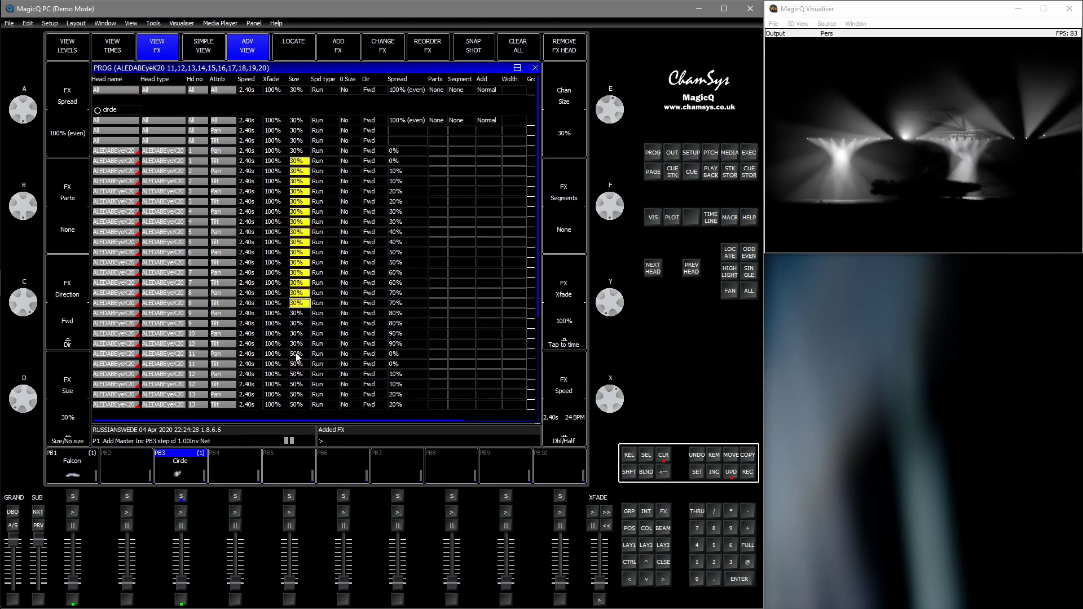
drag(296, 355, 305, 398)
click(206, 51)
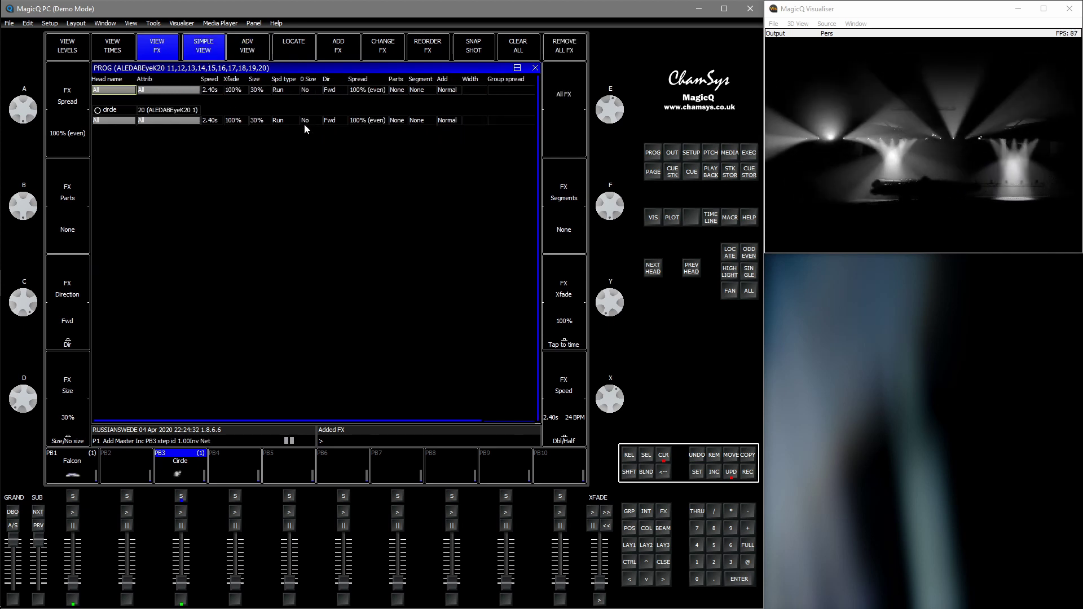
Step: Set the joined circle FX's size to 30% and reapply its 100% even spread
click(263, 120)
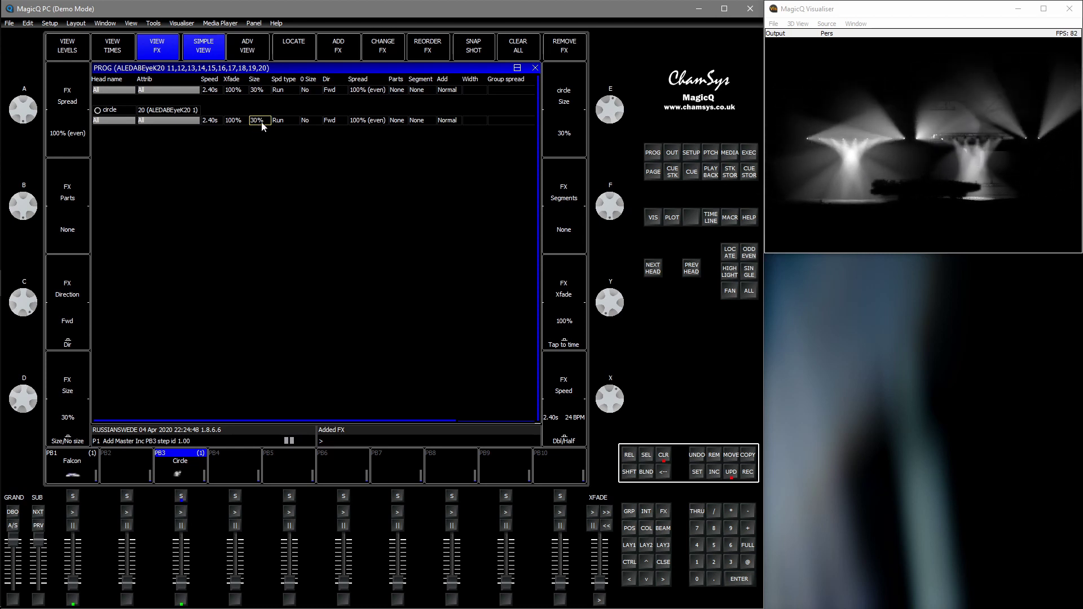
text(30)
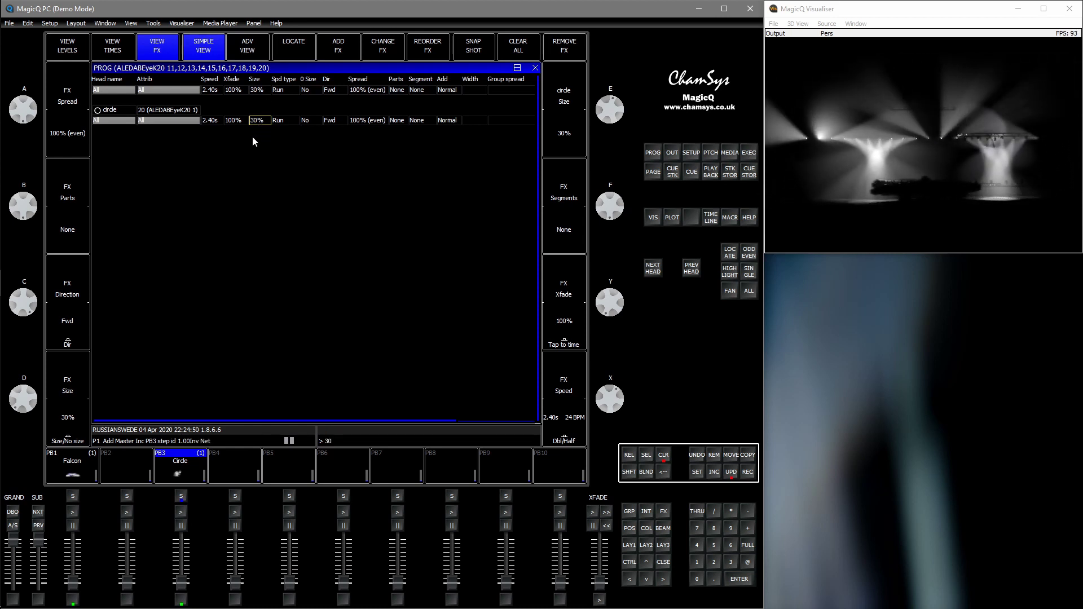
key(Return)
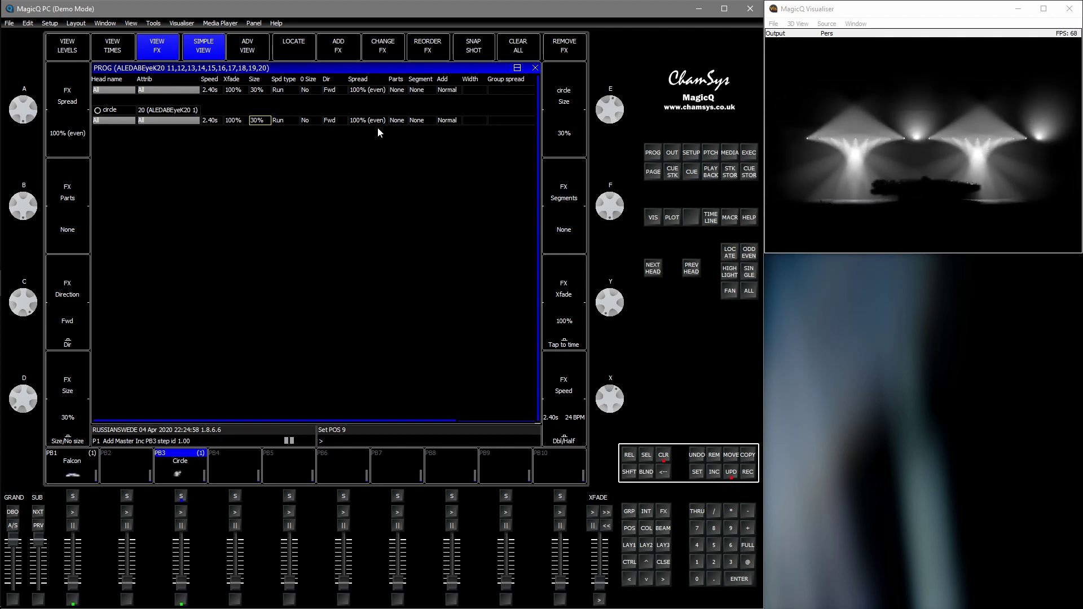
click(361, 120)
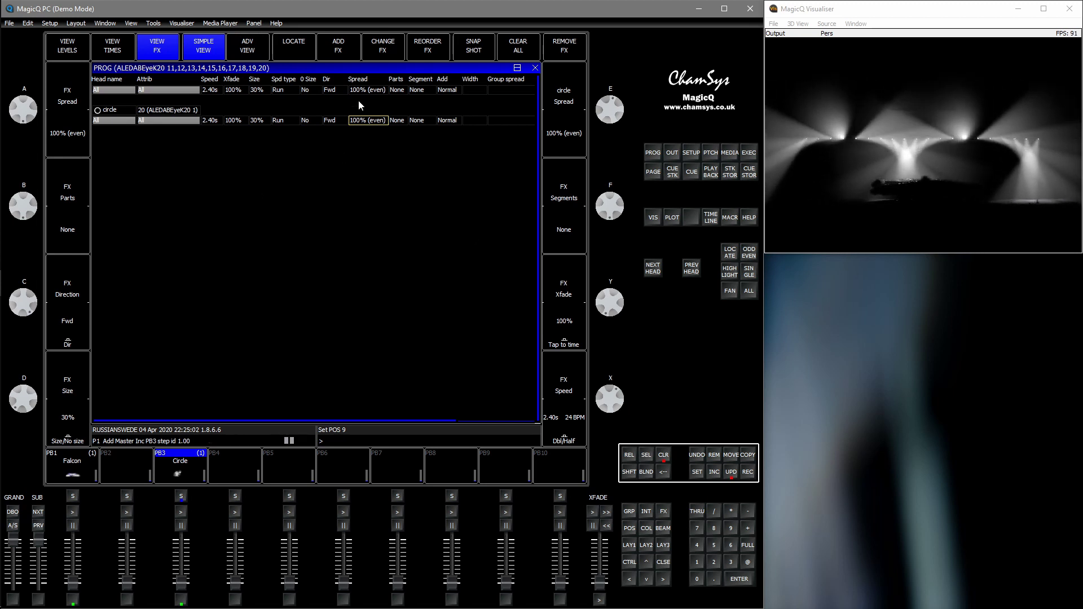
Step: Update the Circle cue on PB3, clear the programmer, and raise the playback to check the joined movement
key(shift)
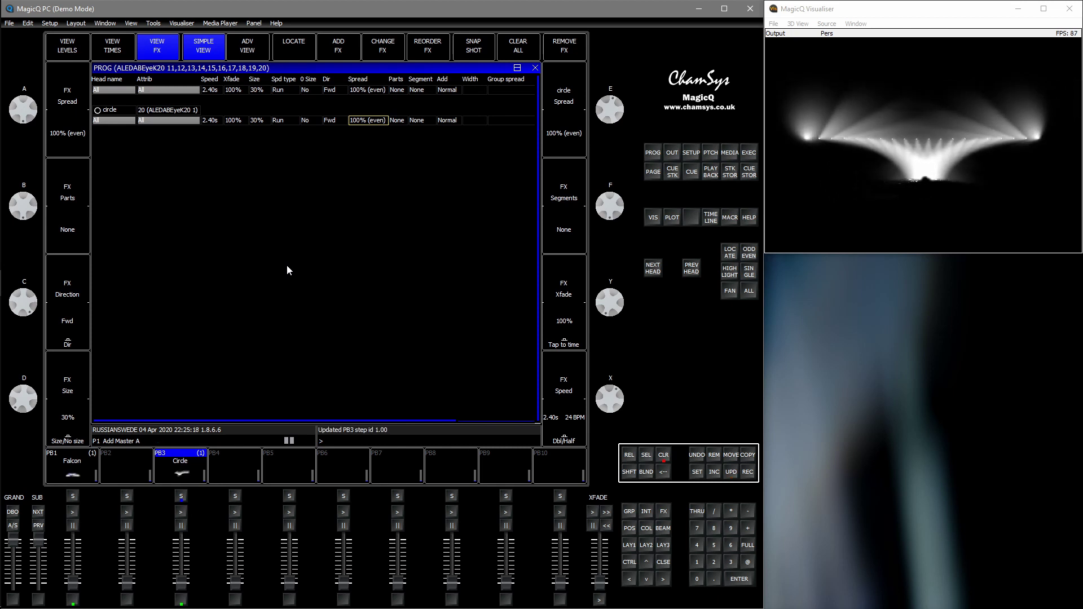
key(Escape)
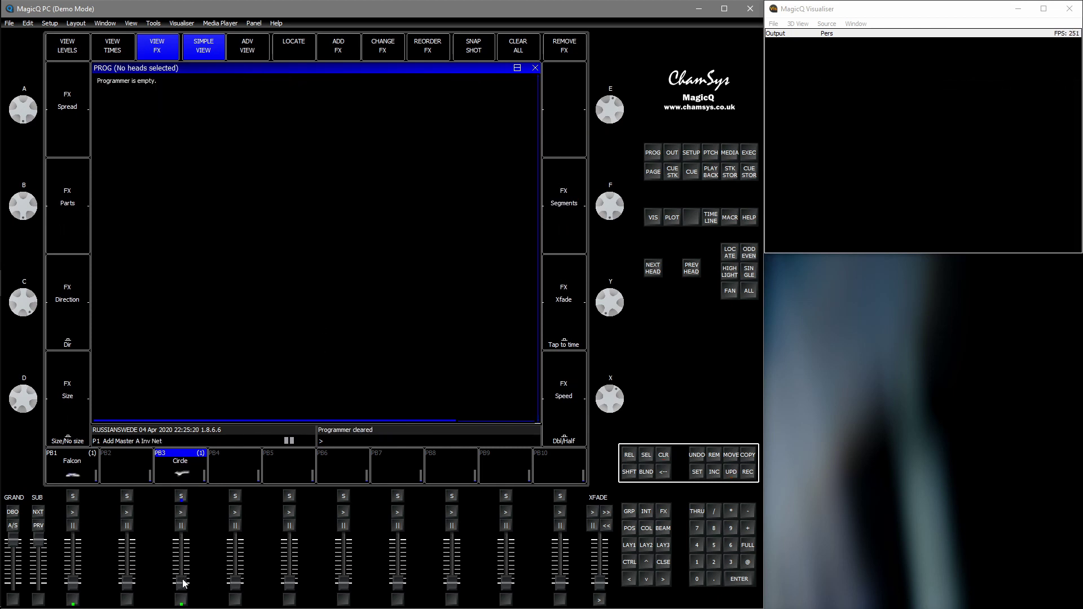
drag(183, 585, 187, 524)
Step: Record the ALEDABEyeK20 heads of group G1 as a new group in G21 and name it All
click(629, 545)
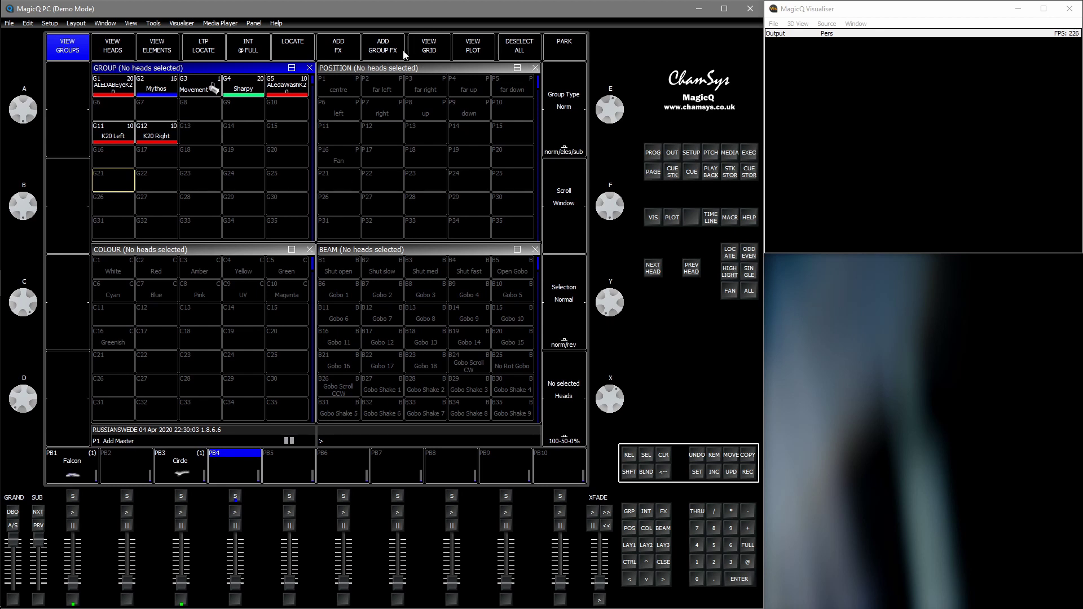
click(113, 87)
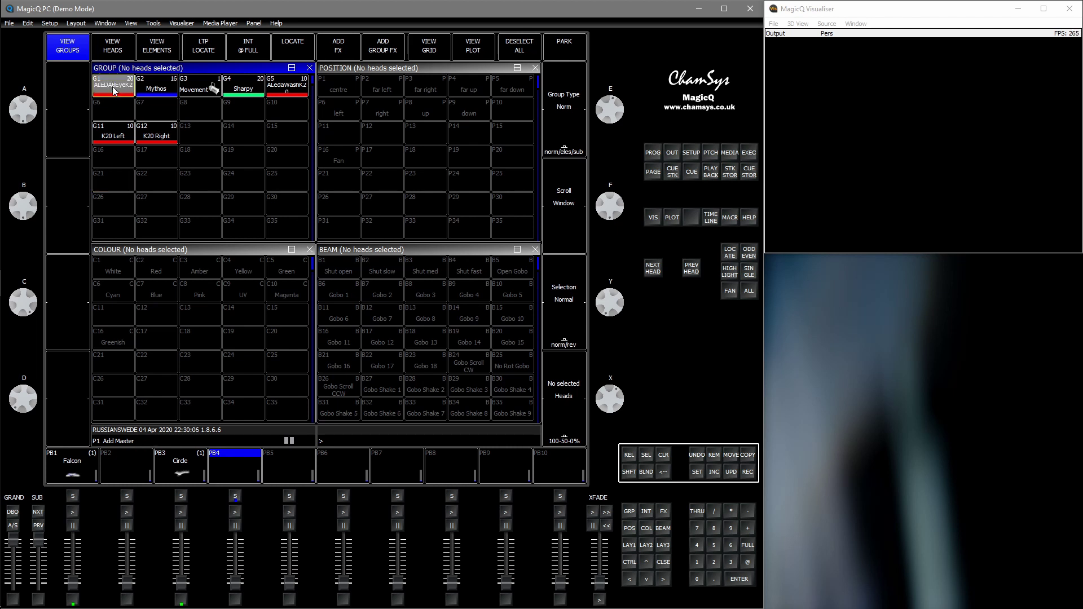
click(119, 183)
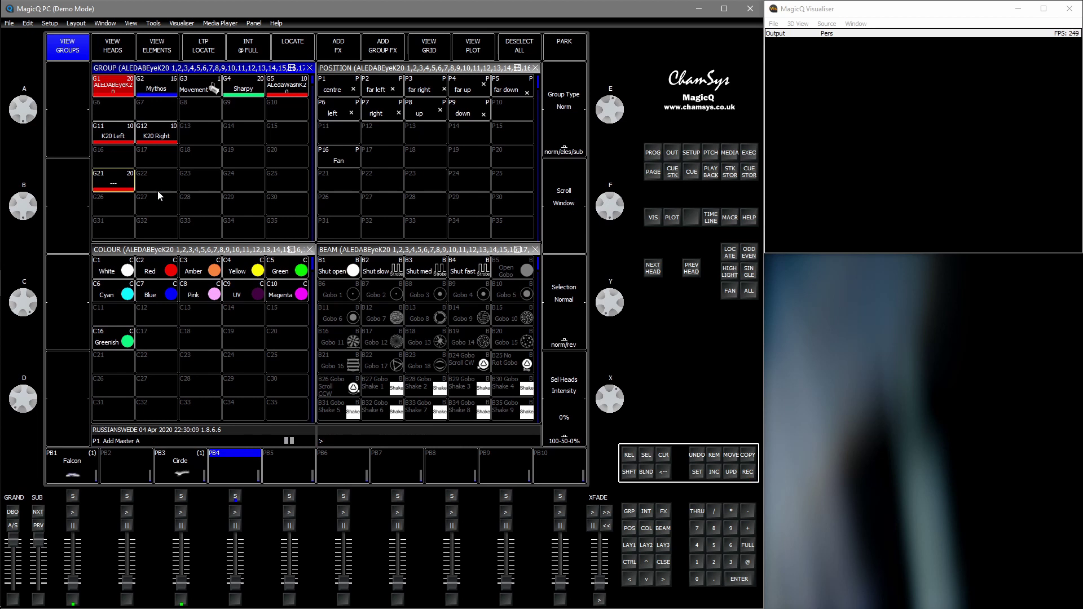
key(shift+Return)
click(112, 185)
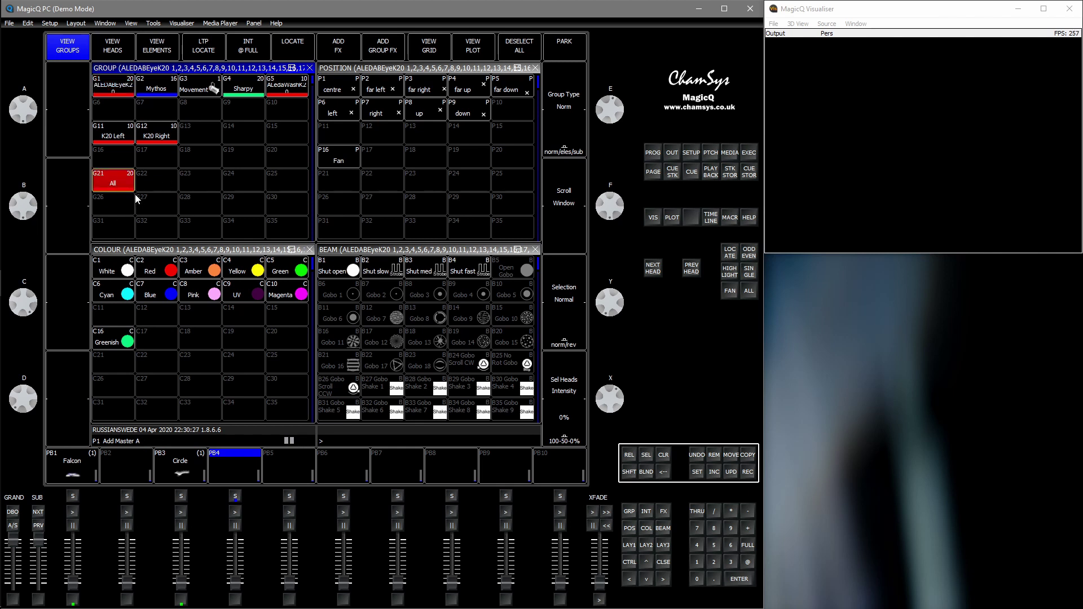
Step: Add a circle group FX to the All group, with its heads located and set to the down position palette
click(389, 53)
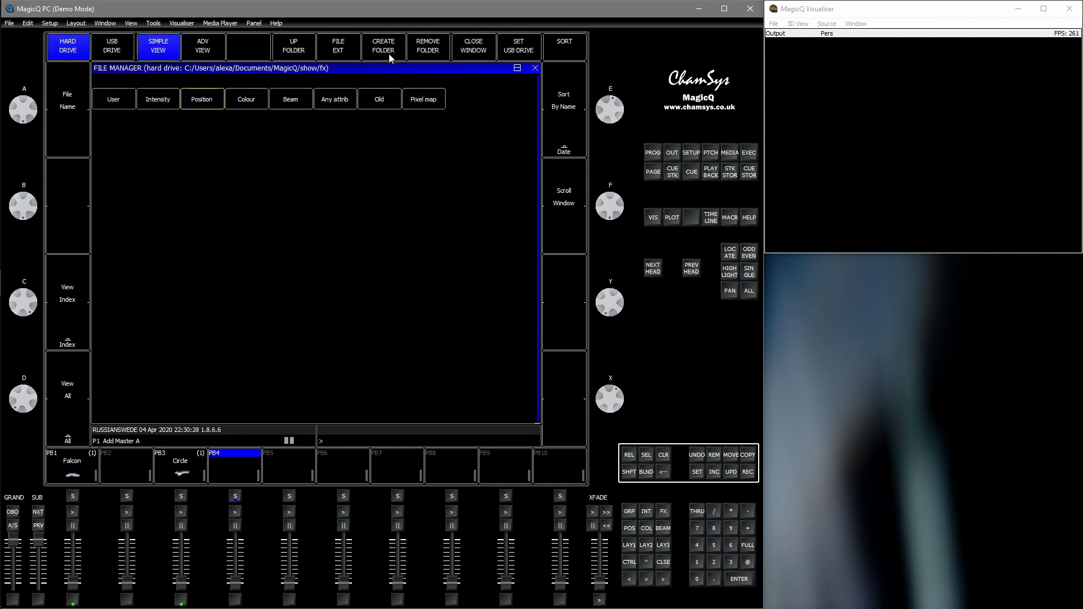
click(206, 102)
key(ctrl+l)
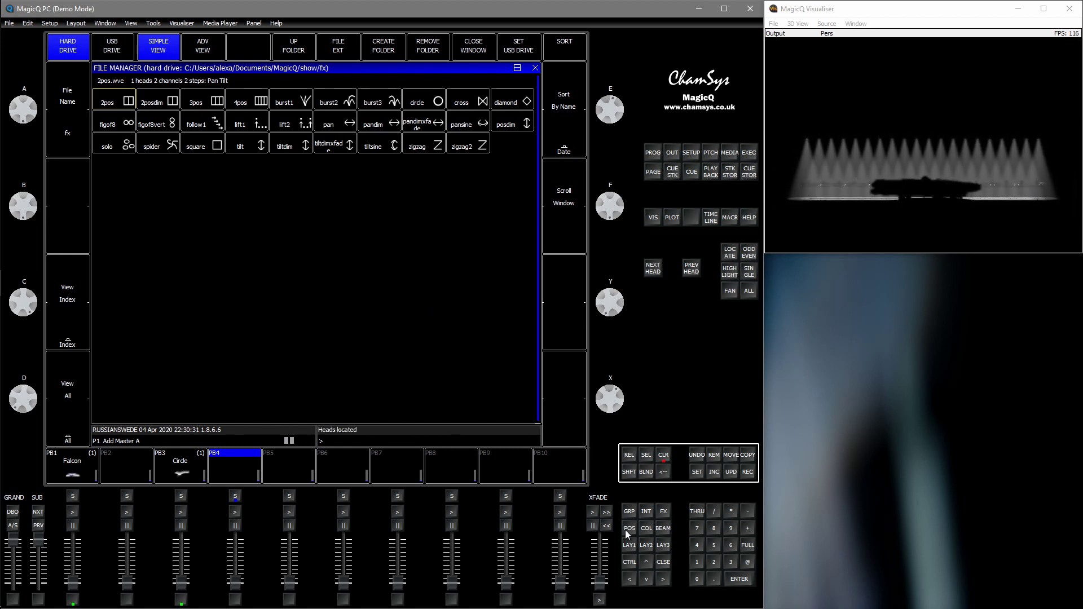
click(477, 109)
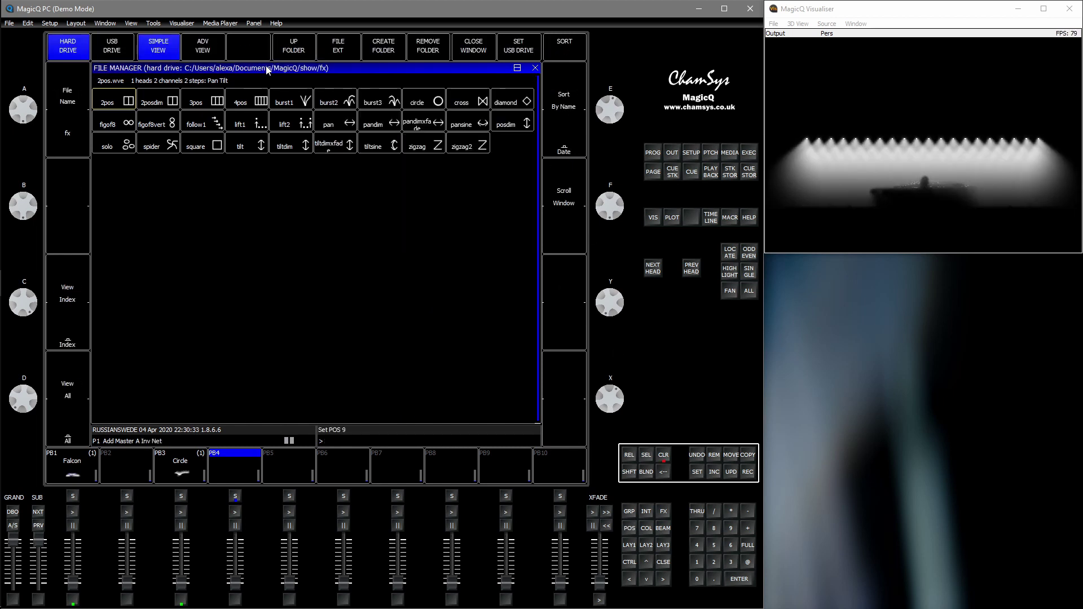
click(429, 106)
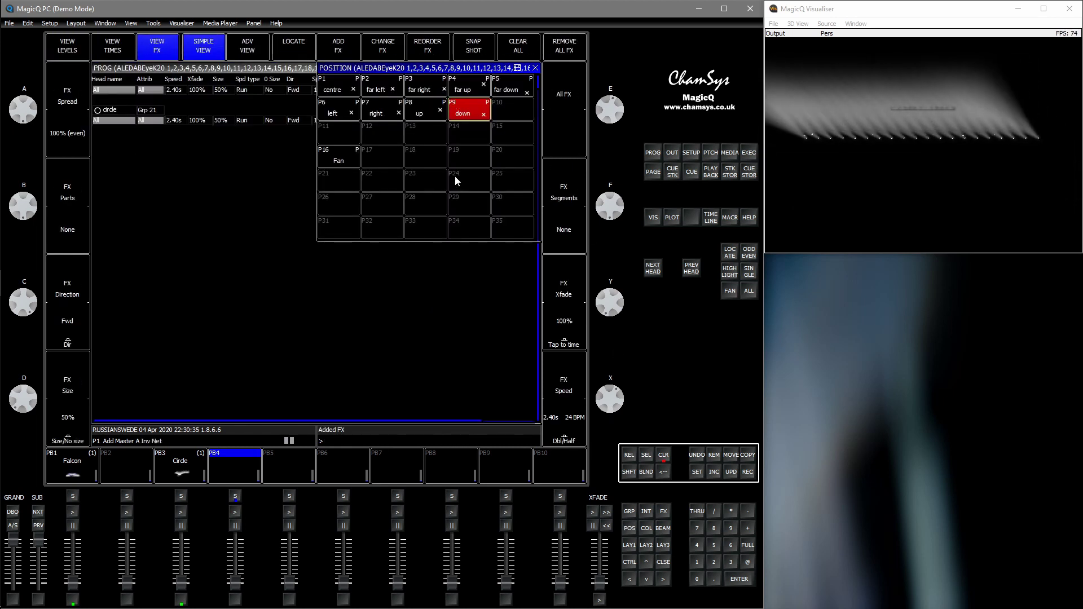
click(535, 68)
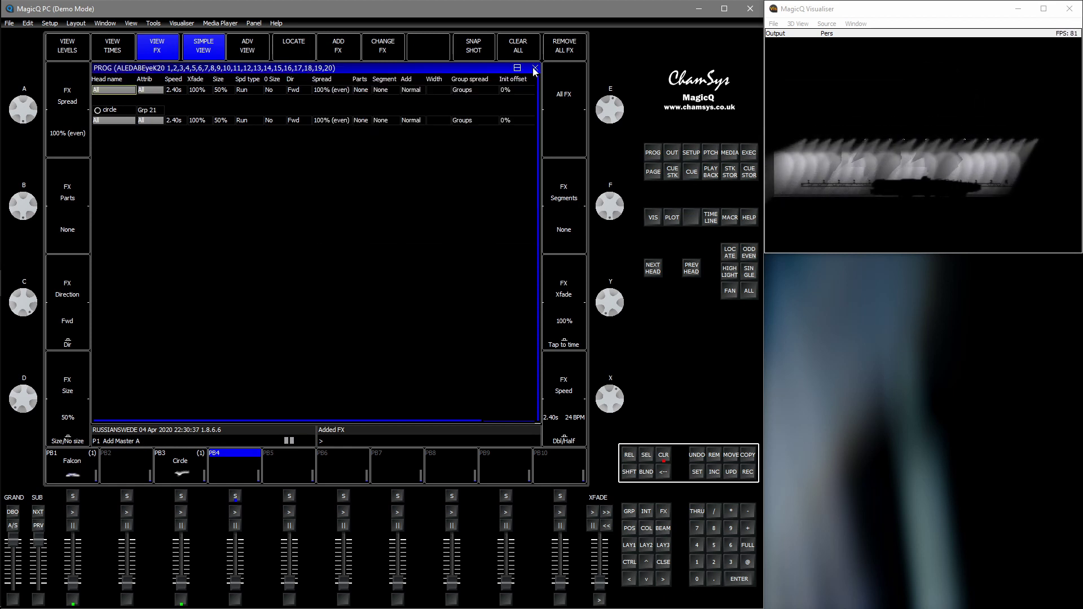
Step: Set the circle group FX's size to 30% and its group spread to All chans
click(223, 121)
scroll(223, 120, down, 2)
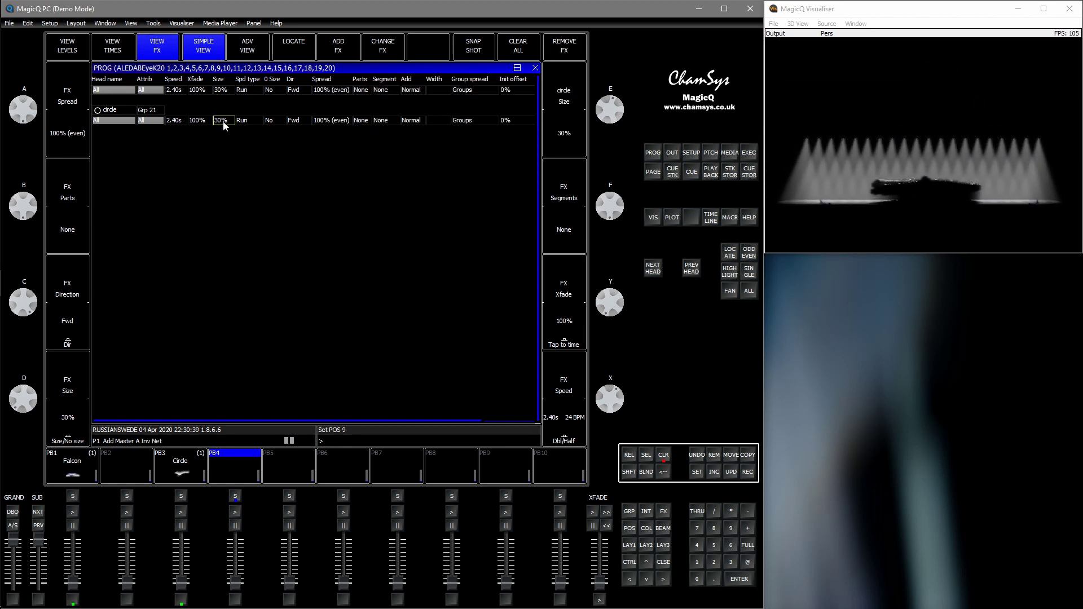
click(474, 90)
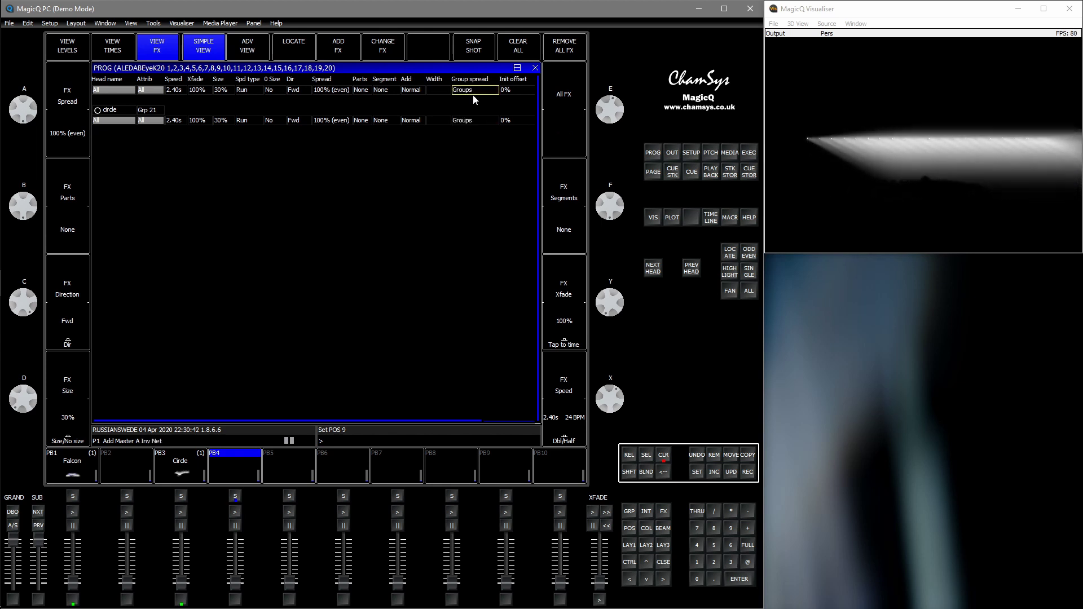
click(469, 120)
click(468, 121)
click(324, 213)
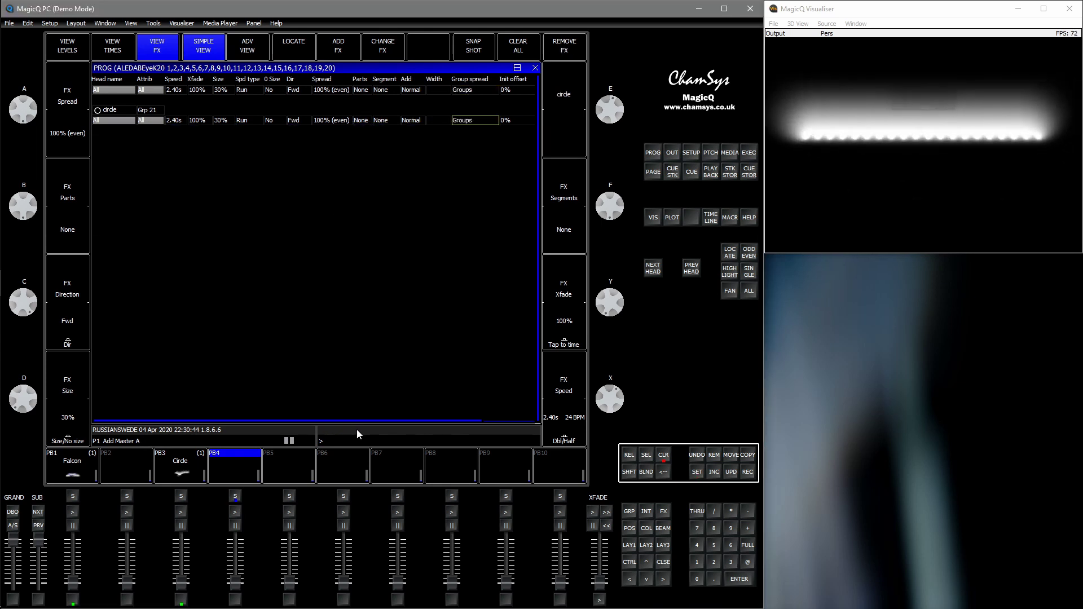
key(Return)
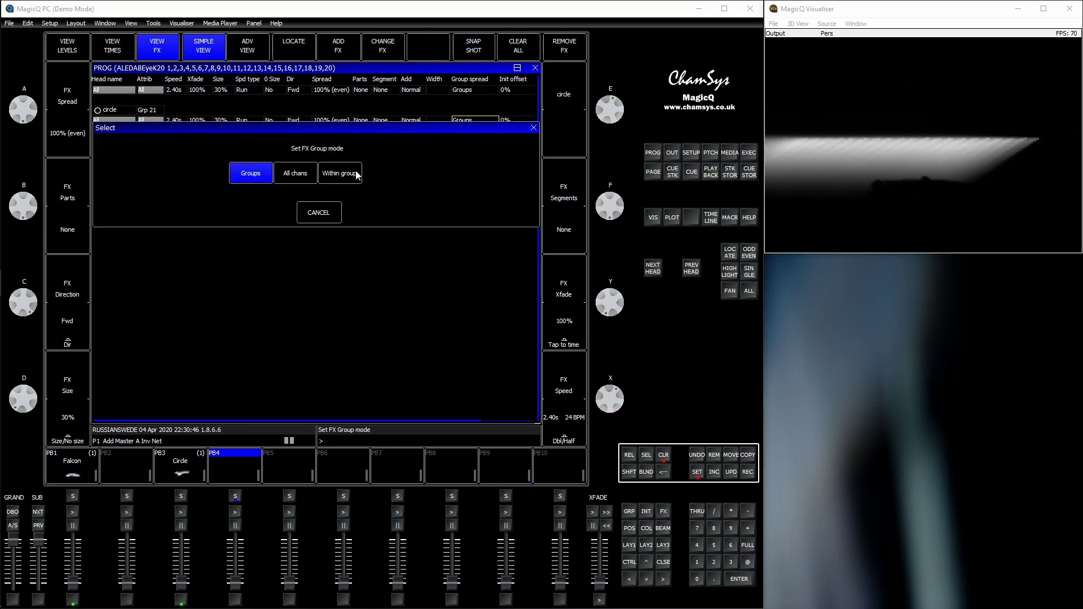
click(306, 174)
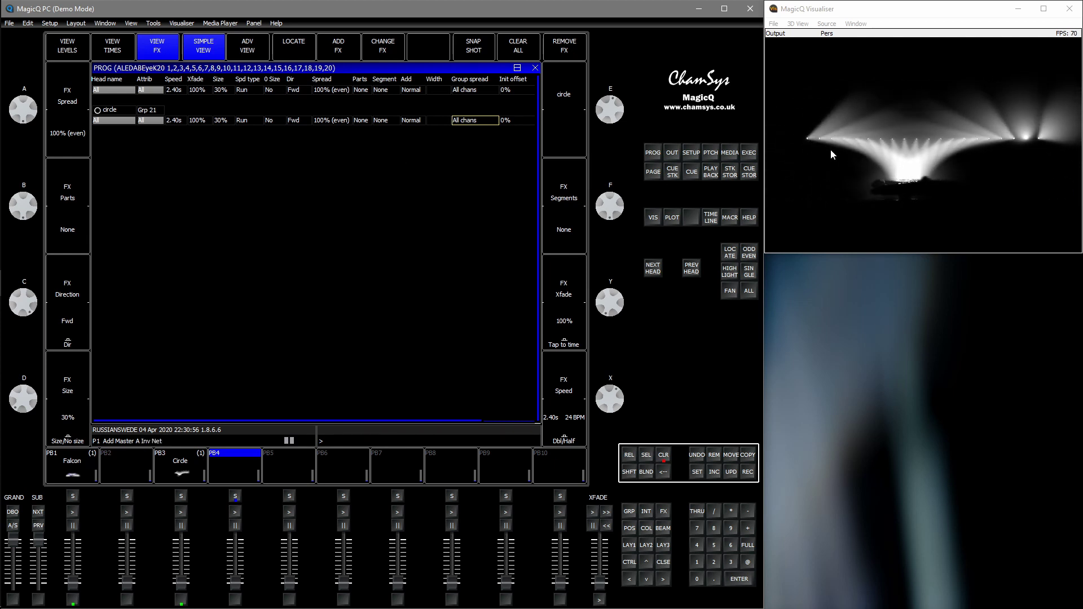
drag(830, 149, 802, 148)
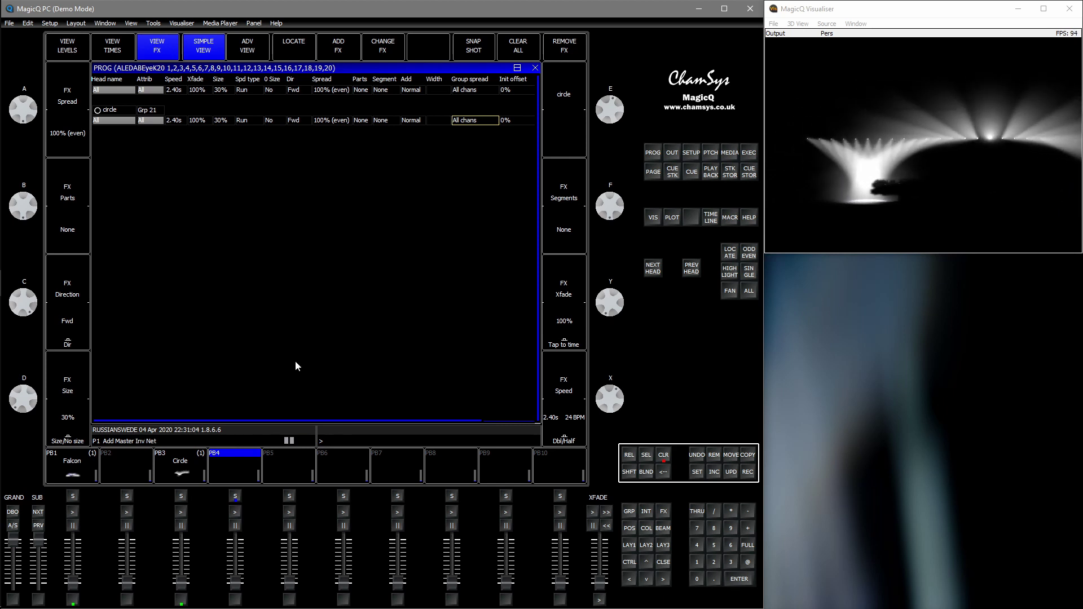
Step: Record the circle group FX as a cue on PB4 and name the playback Circle 2
key(ctrl+r)
click(235, 496)
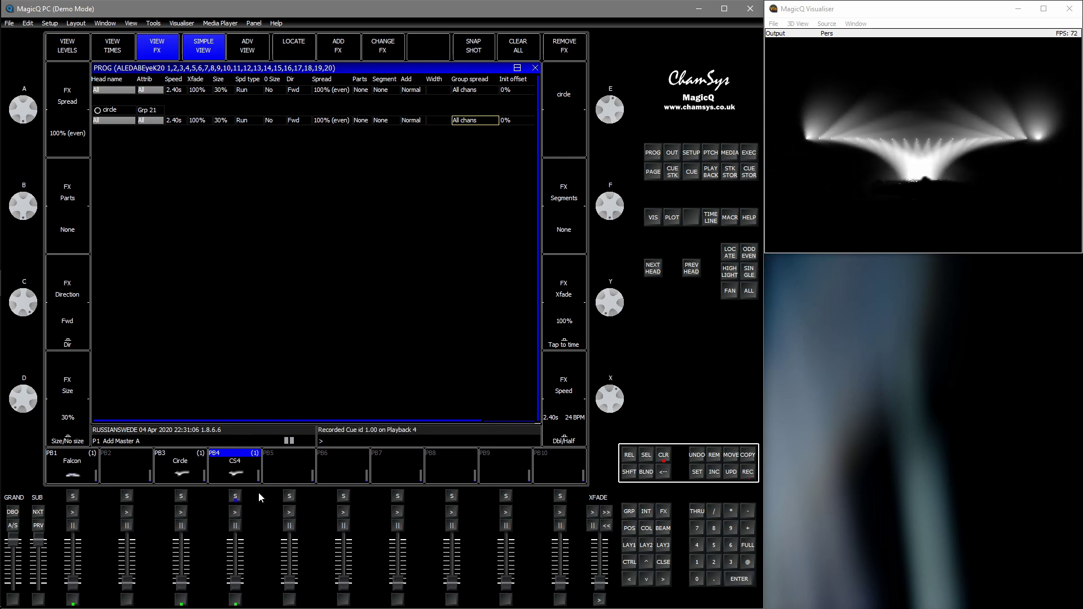
key(ctrl+s)
click(235, 496)
text(Circl)
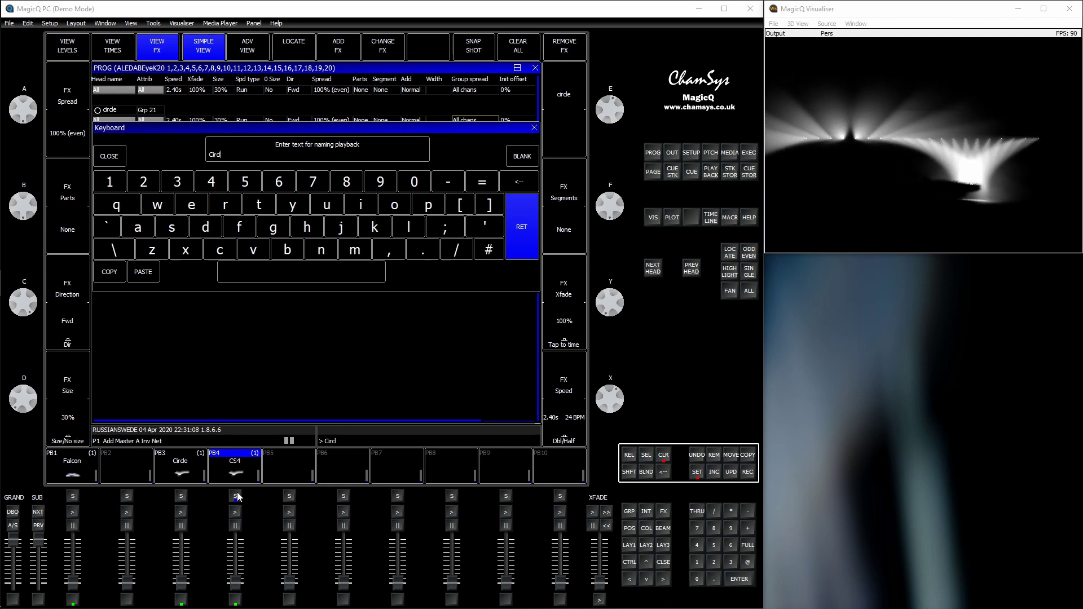
text(e 2)
key(Return)
Step: Clear the programmer and raise PB4 to run the Circle 2 playback
key(ctrl+BackSpace)
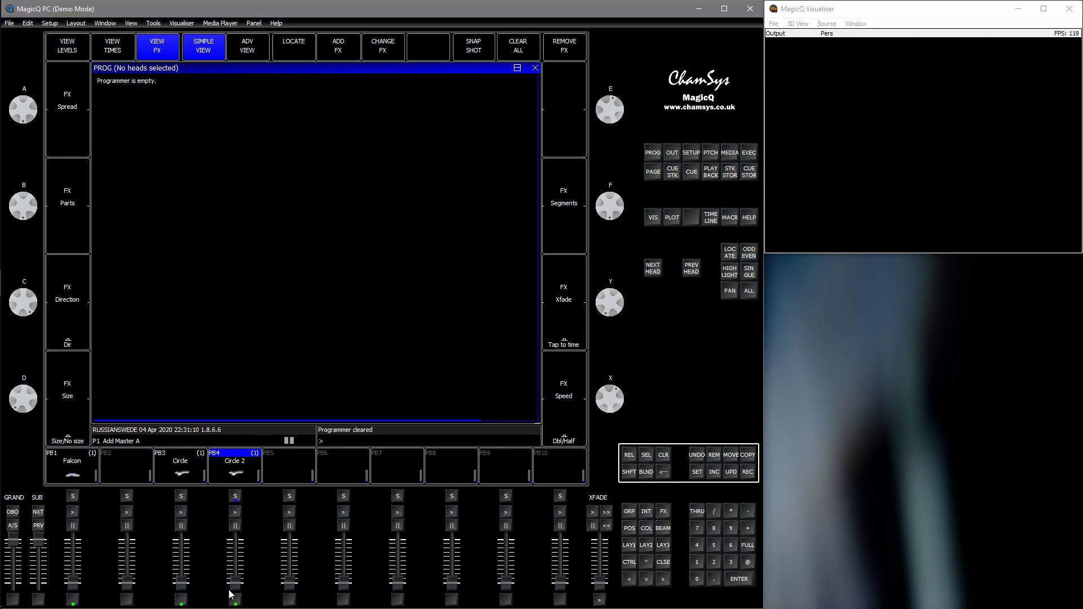
drag(231, 584, 233, 540)
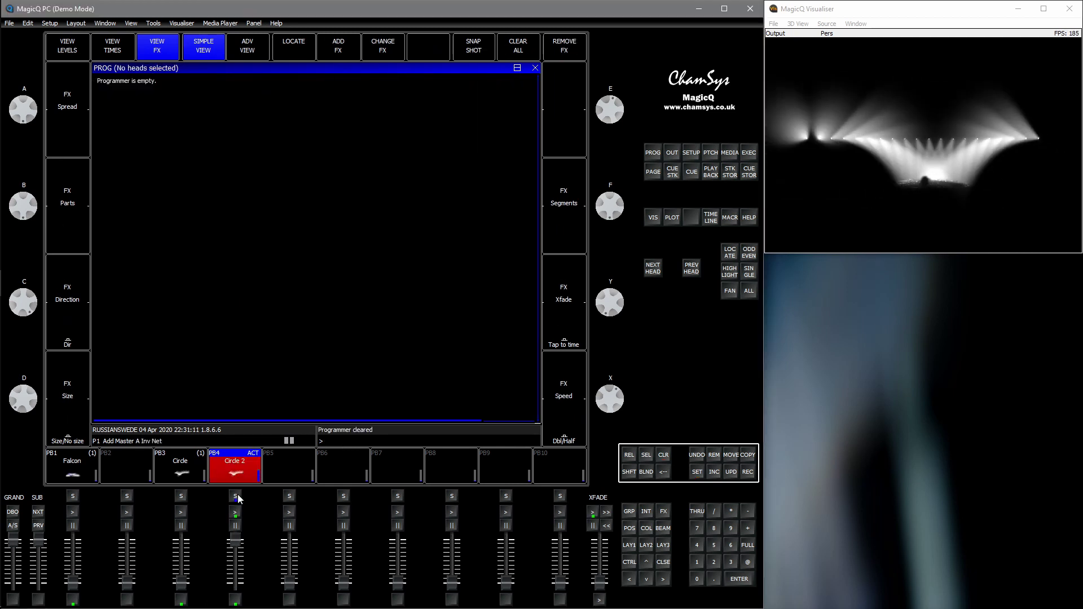
Step: Remove the K20 Right heads from the All group using Record Remove while Circle 2 runs
click(629, 546)
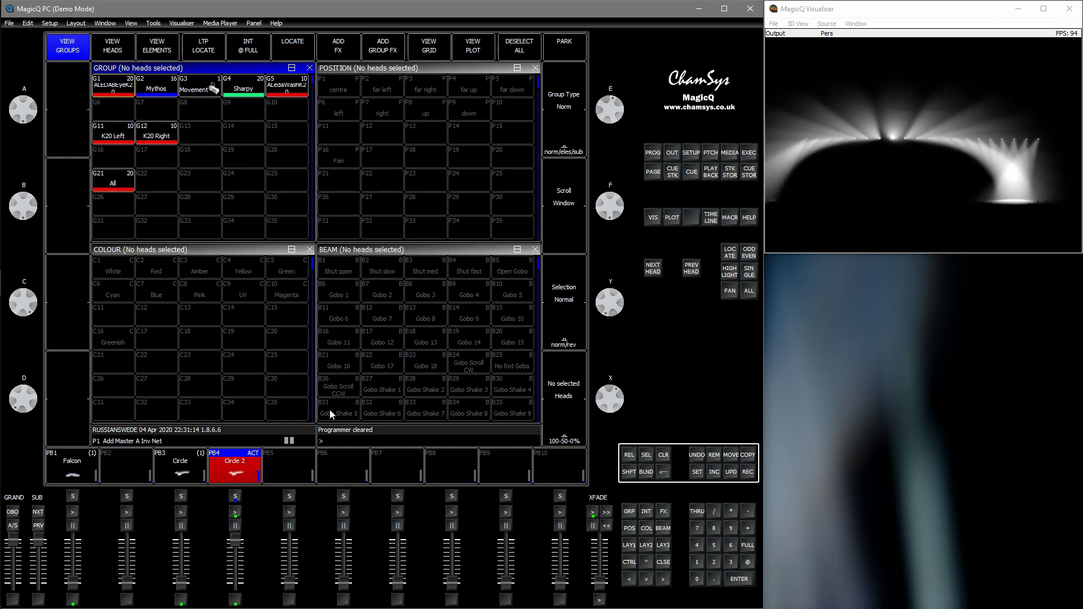
click(150, 136)
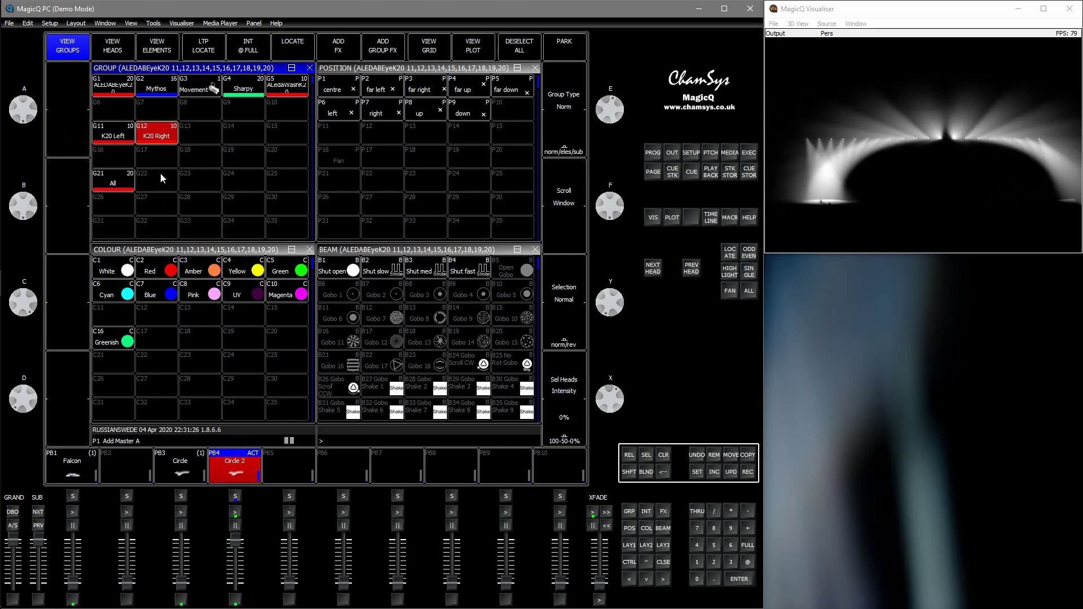
key(ctrl+r)
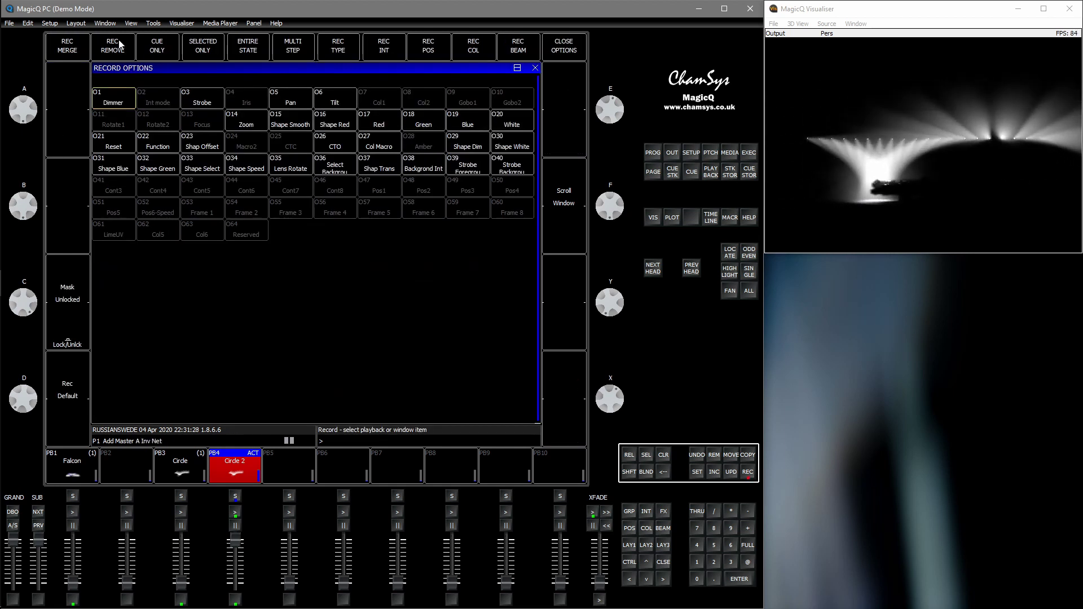
click(120, 44)
click(575, 55)
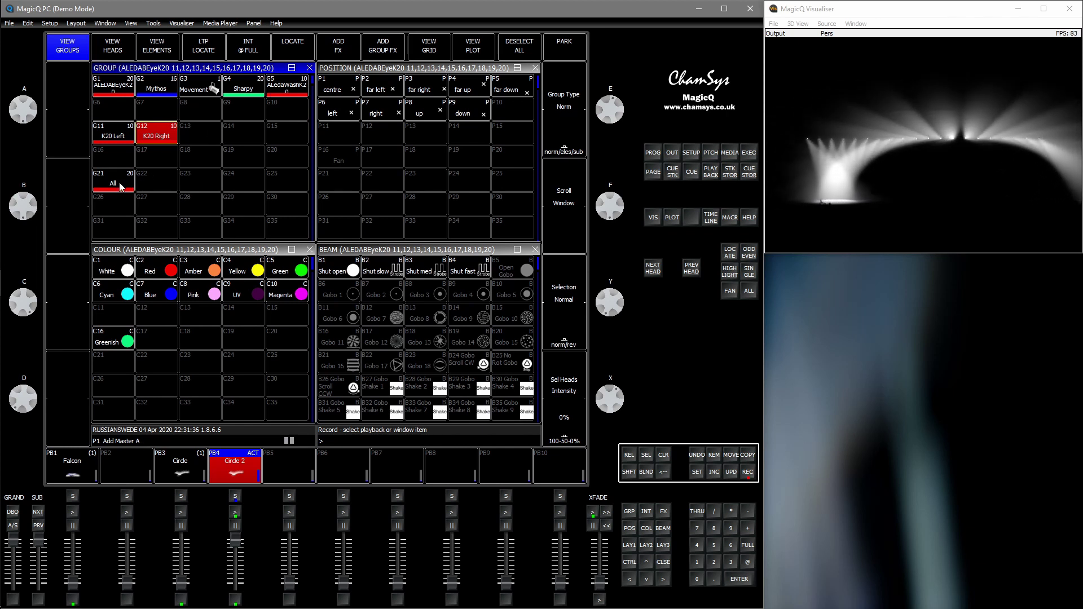
click(120, 187)
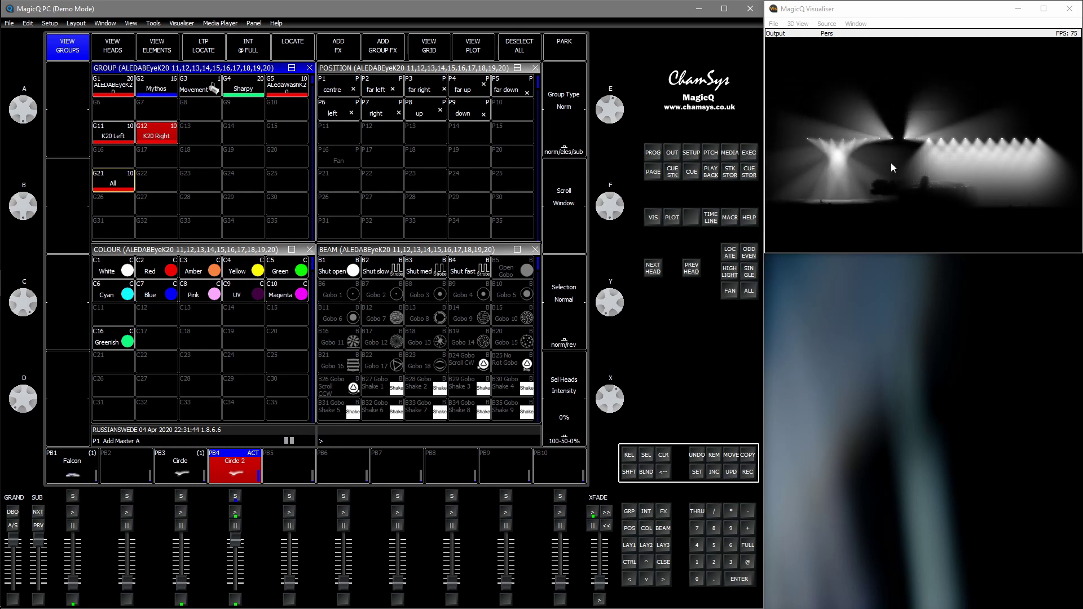
Step: Check the heads in K20 Left and All, and include the PB4 Circle 2 cue to inspect its heads before clearing the programmer
click(113, 133)
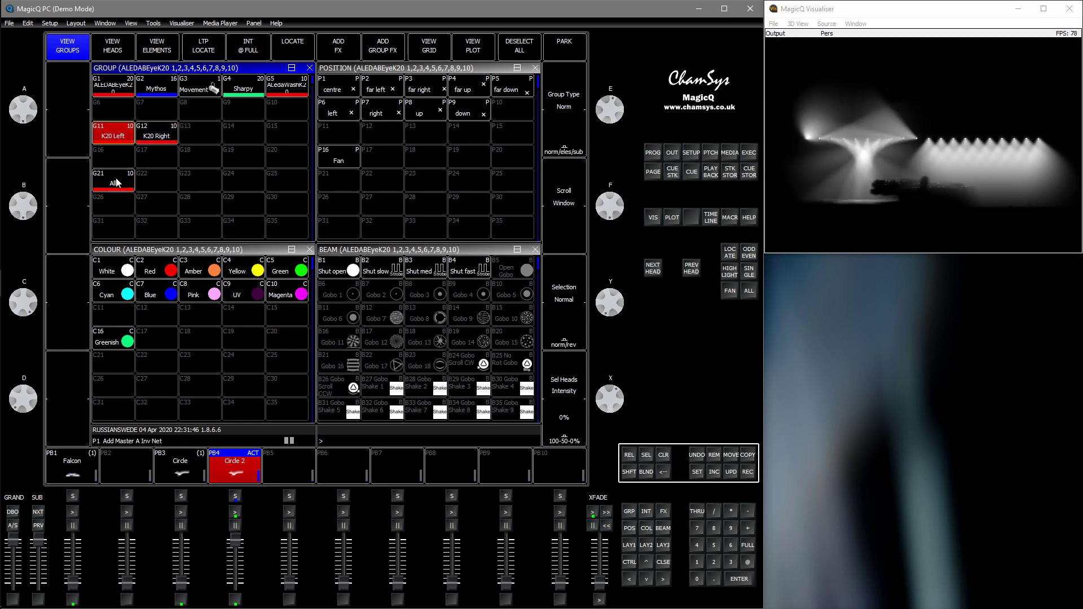
click(115, 183)
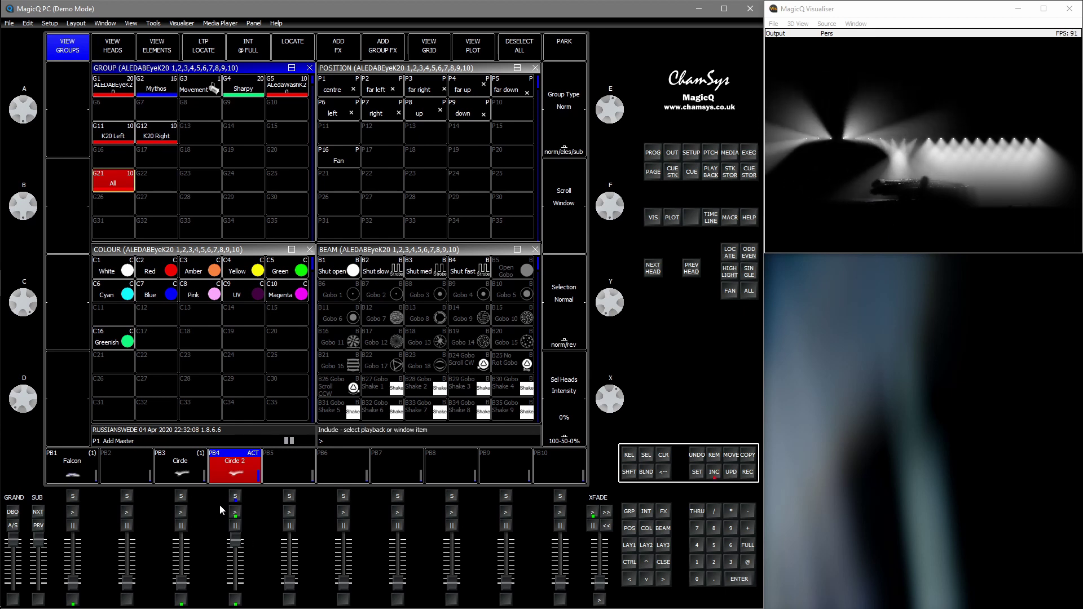
click(235, 497)
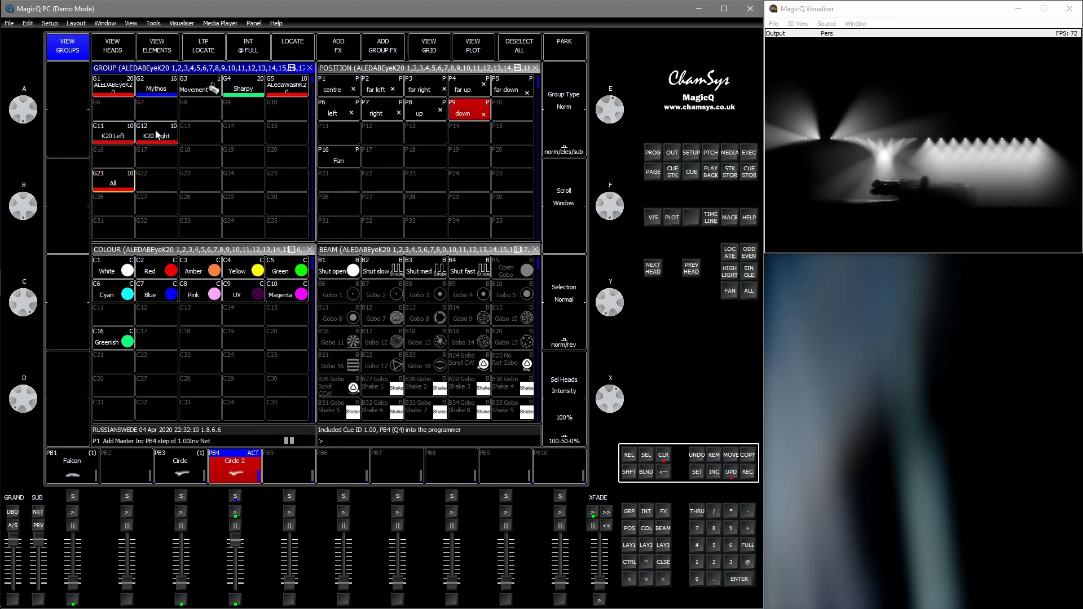
key(Escape)
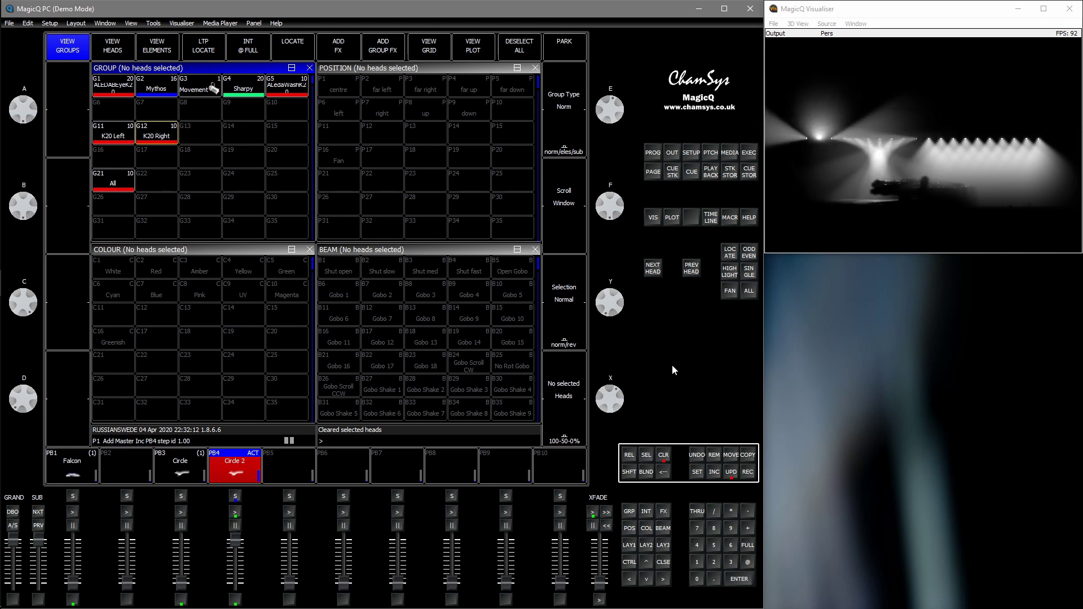
click(665, 457)
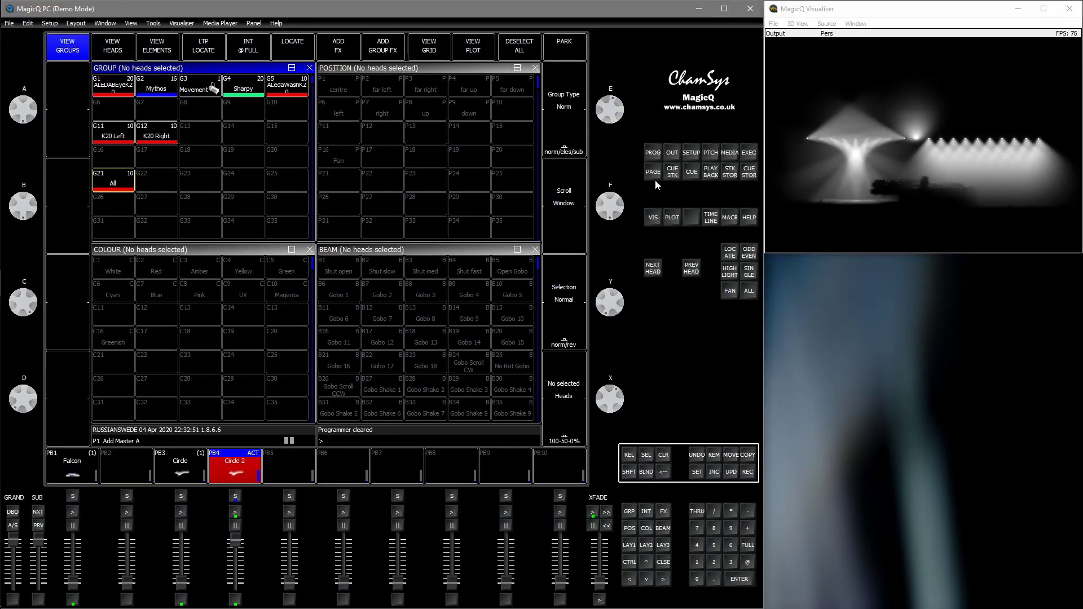
Step: Merge the K20 Right heads back into the All group and select All to check its heads
click(161, 140)
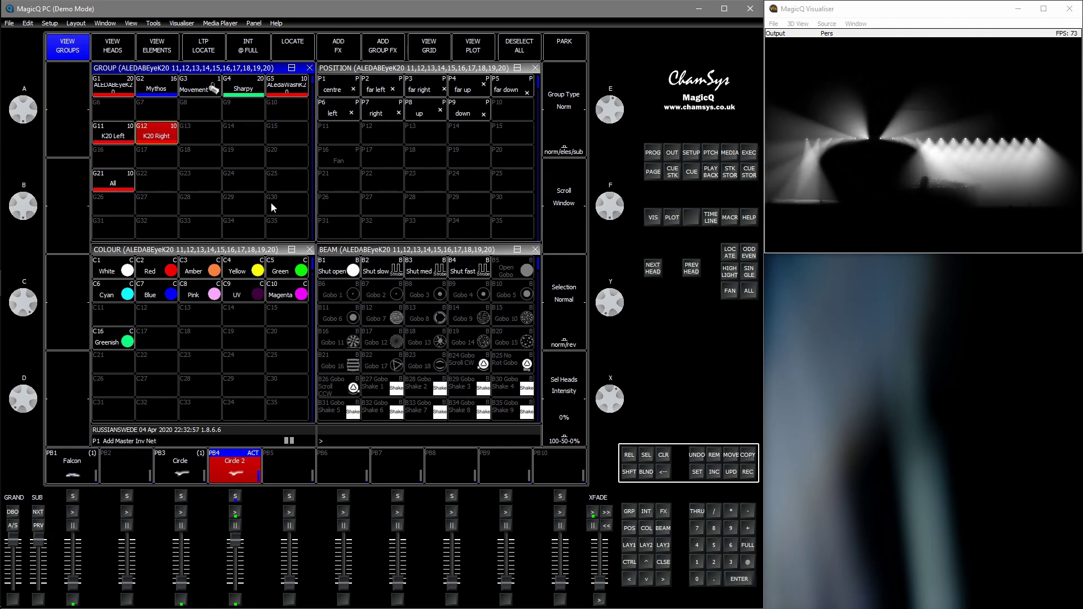
key(ctrl+r)
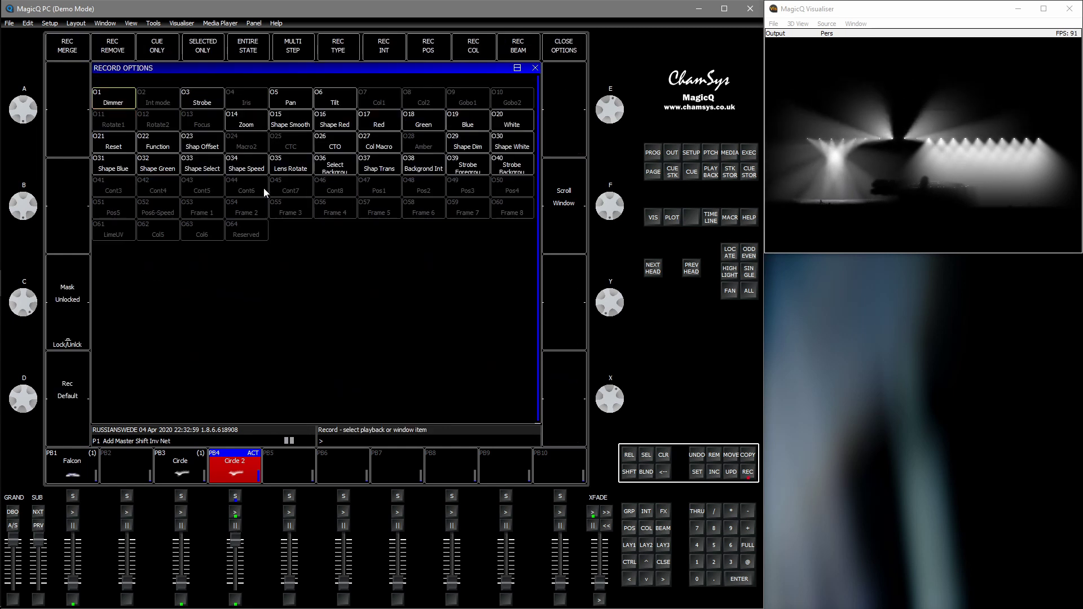
key(Escape)
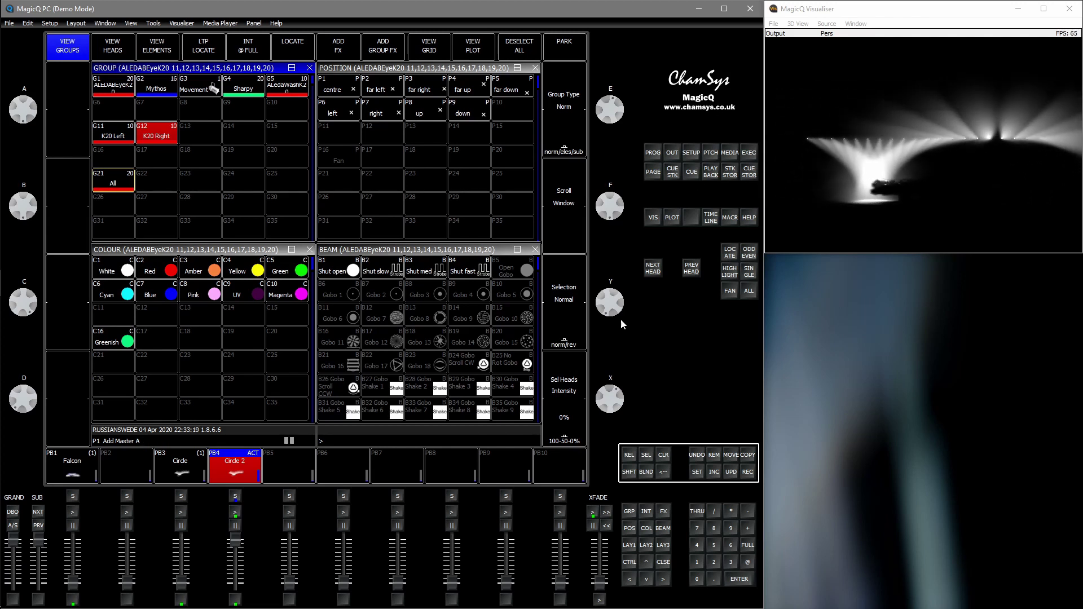
click(117, 183)
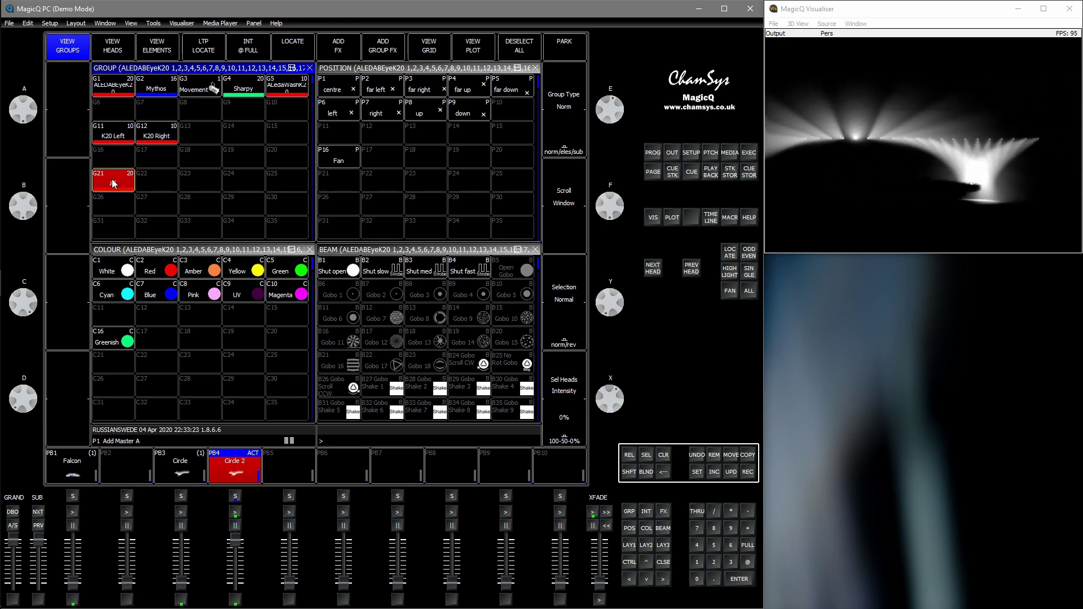